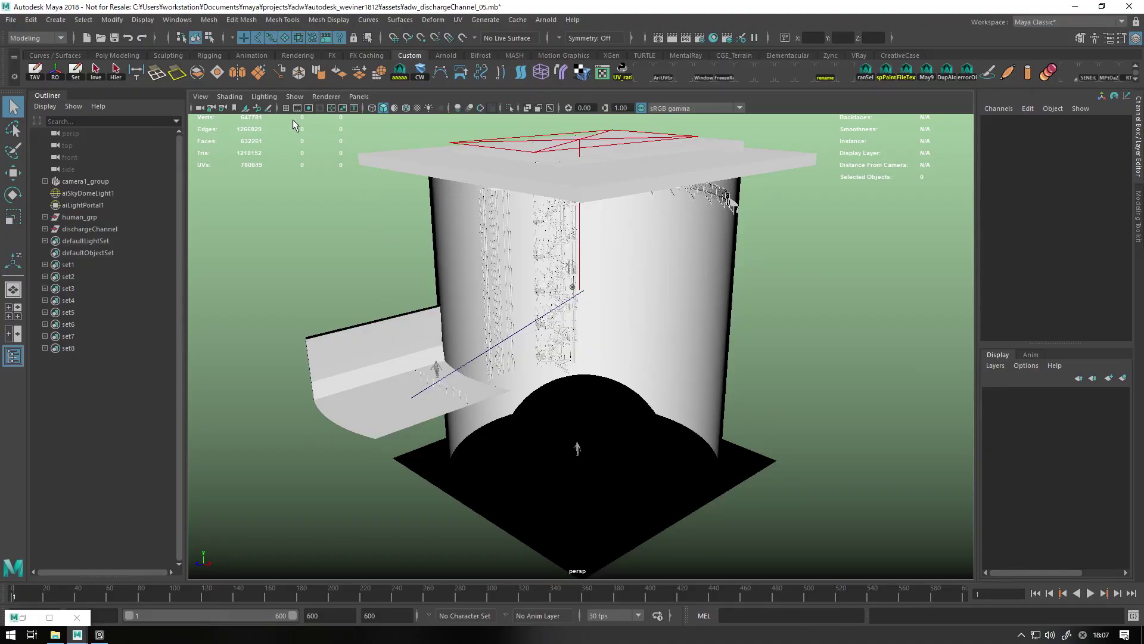
# Step: Open the Hypershade and enlarge its node creation panel
pyautogui.click(102, 217)
pyautogui.click(238, 179)
pyautogui.click(715, 37)
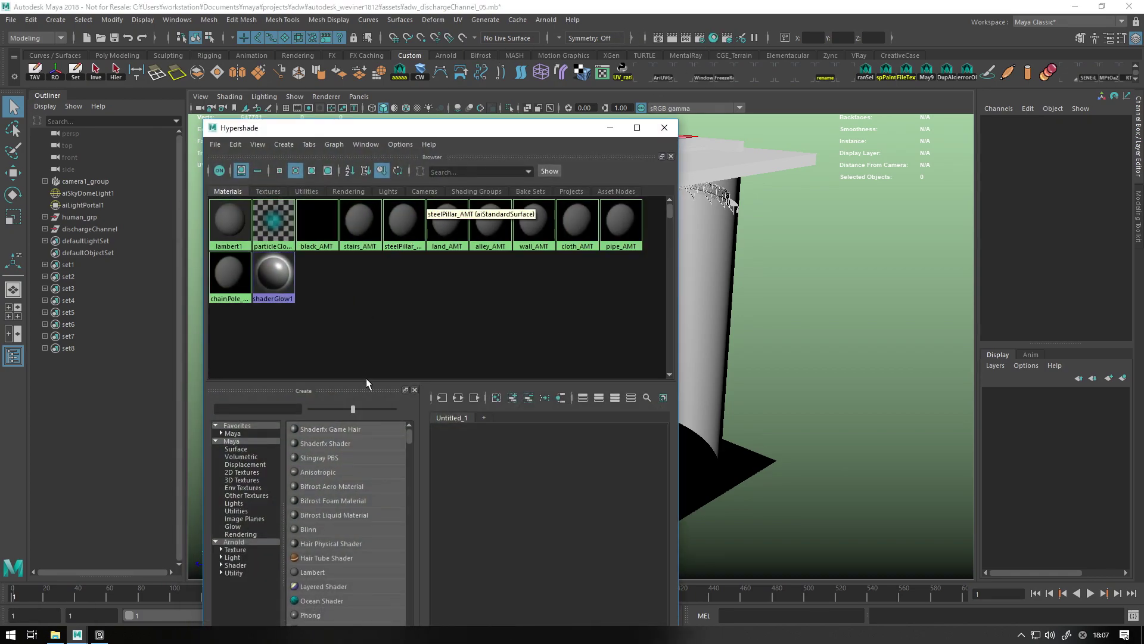
pyautogui.moveTo(366, 381); pyautogui.dragTo(366, 305)
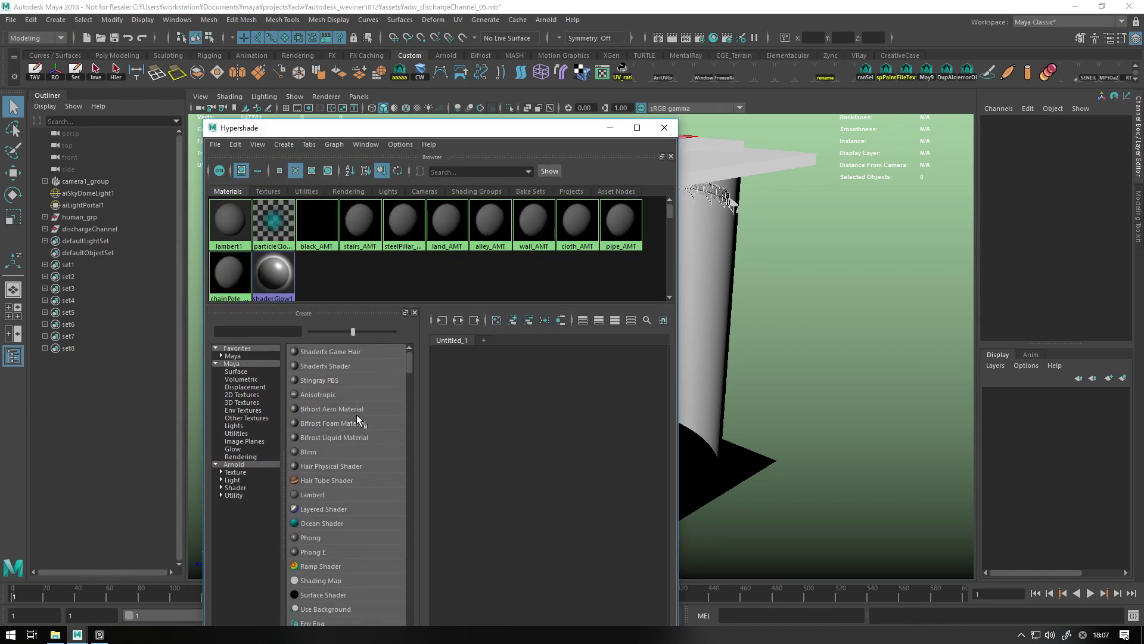
pyautogui.scroll(-3, 354, 423)
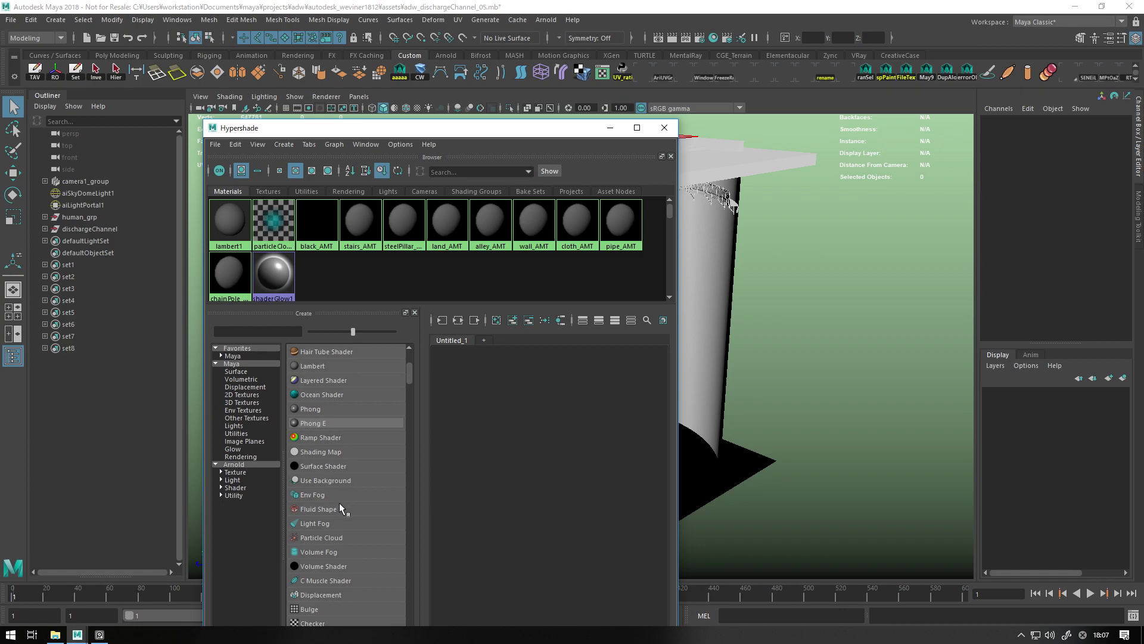
# Step: Create a new aiStandardSurface material, aiStandardSurface10, from the Arnold node list
pyautogui.click(247, 463)
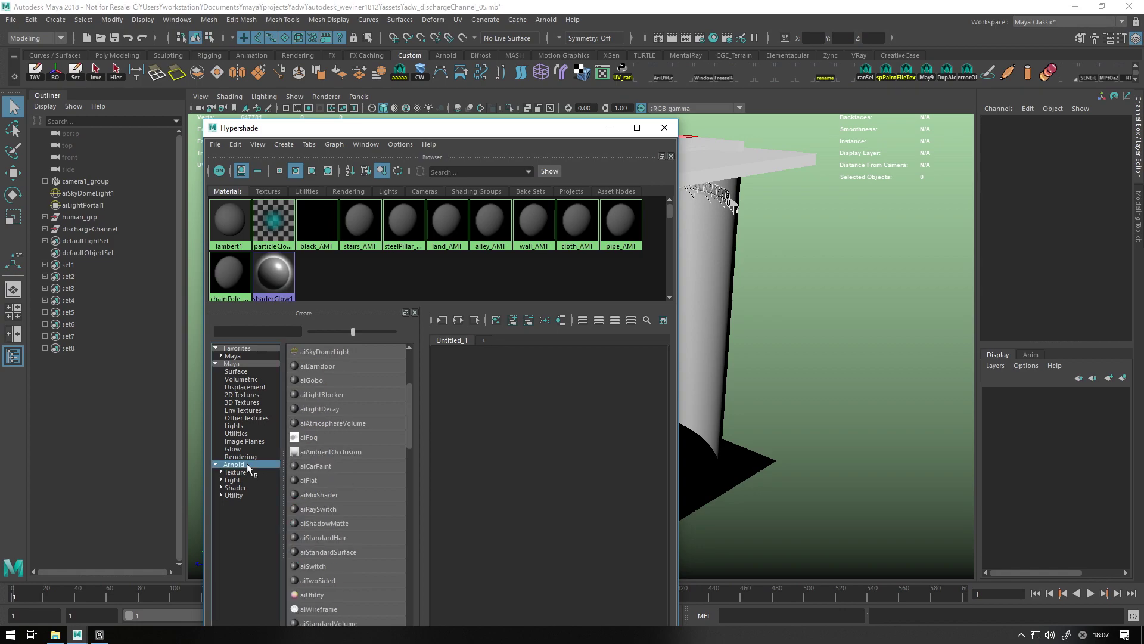
pyautogui.scroll(3, 330, 479)
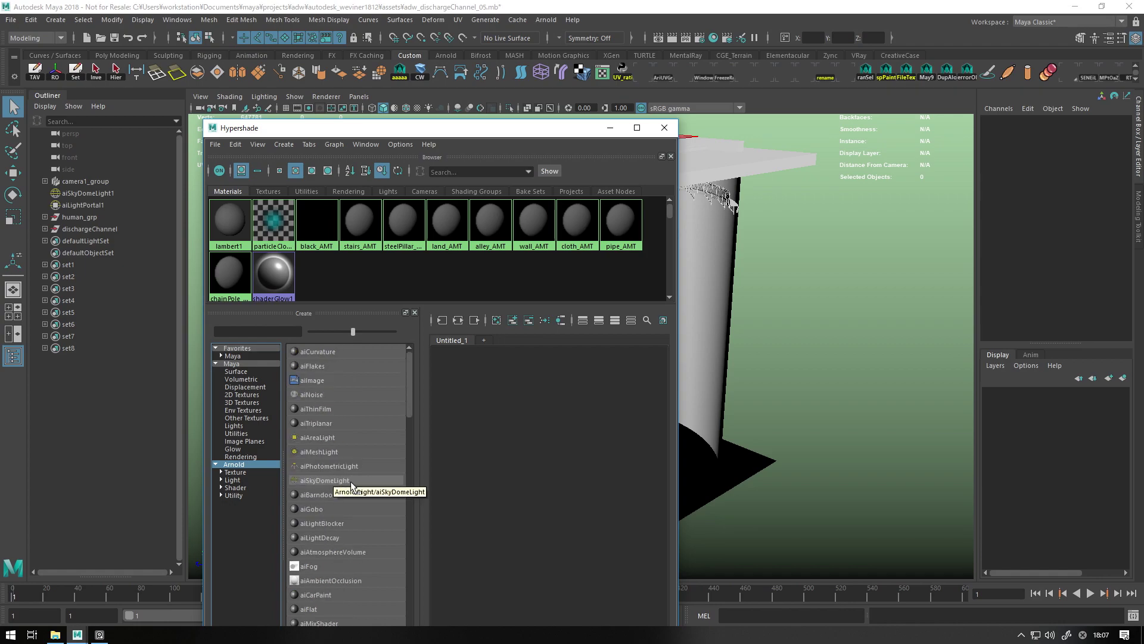
pyautogui.scroll(-2, 353, 481)
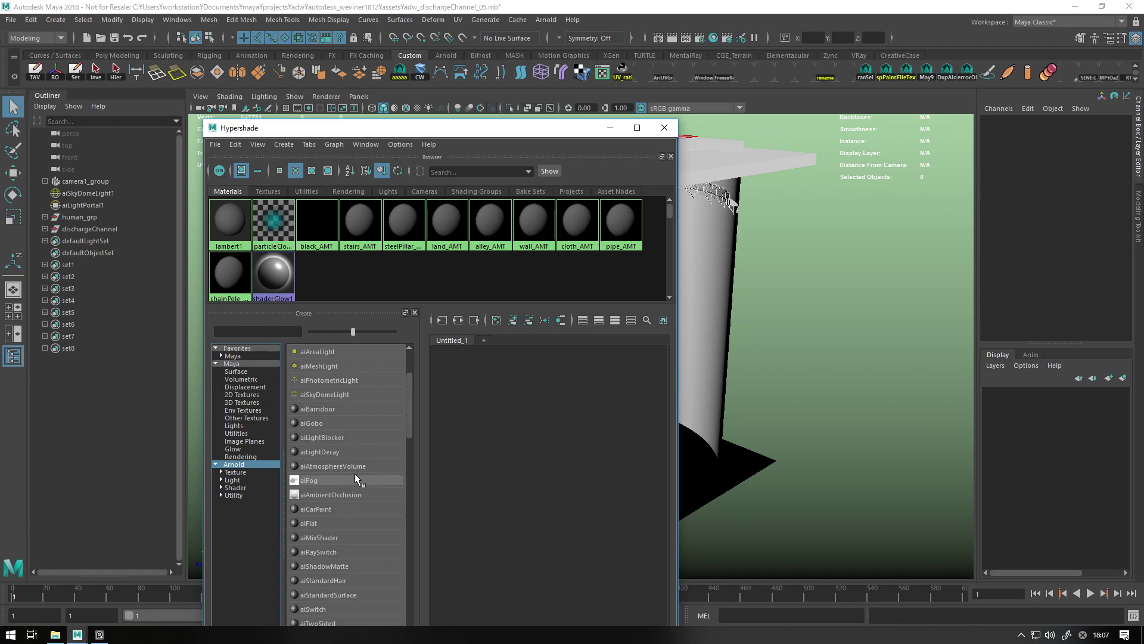
pyautogui.scroll(-2, 357, 556)
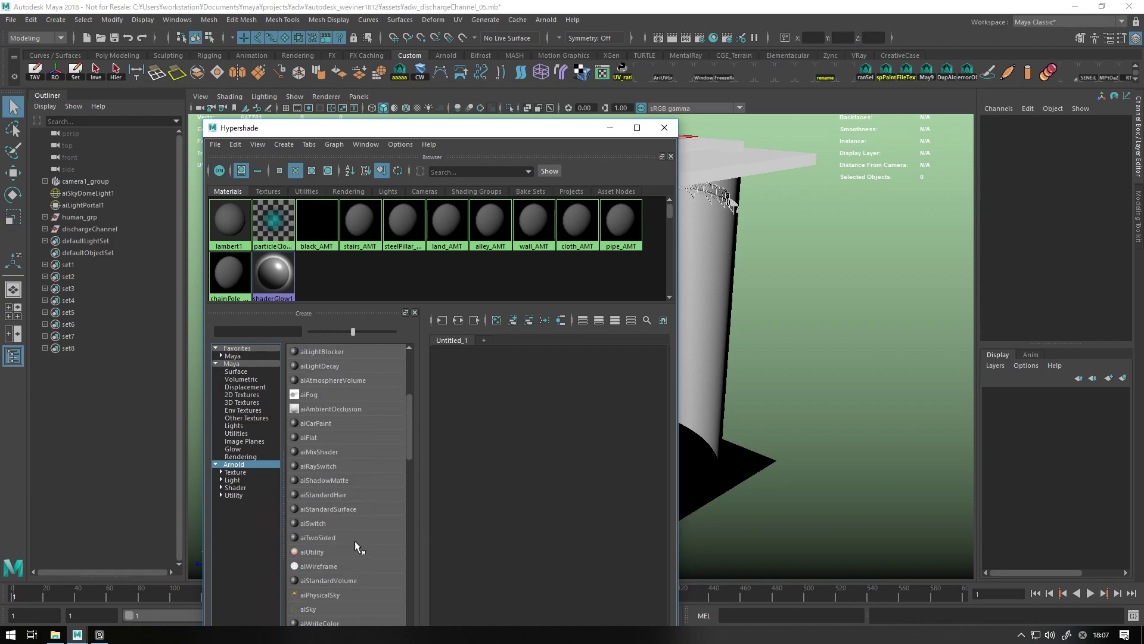
pyautogui.scroll(-2, 355, 540)
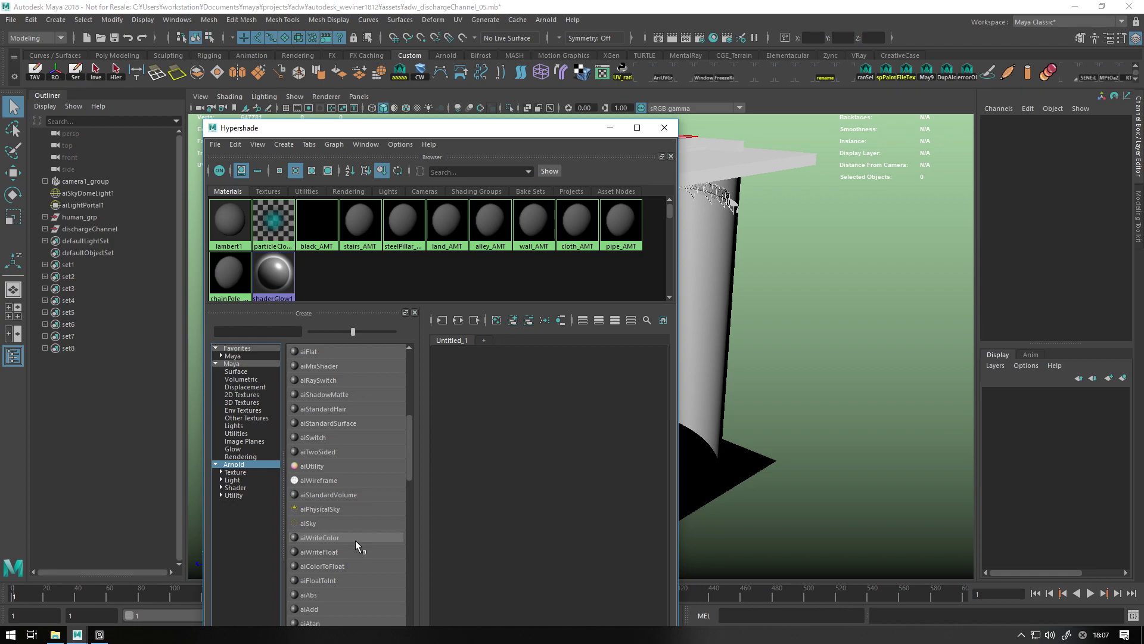
pyautogui.click(327, 423)
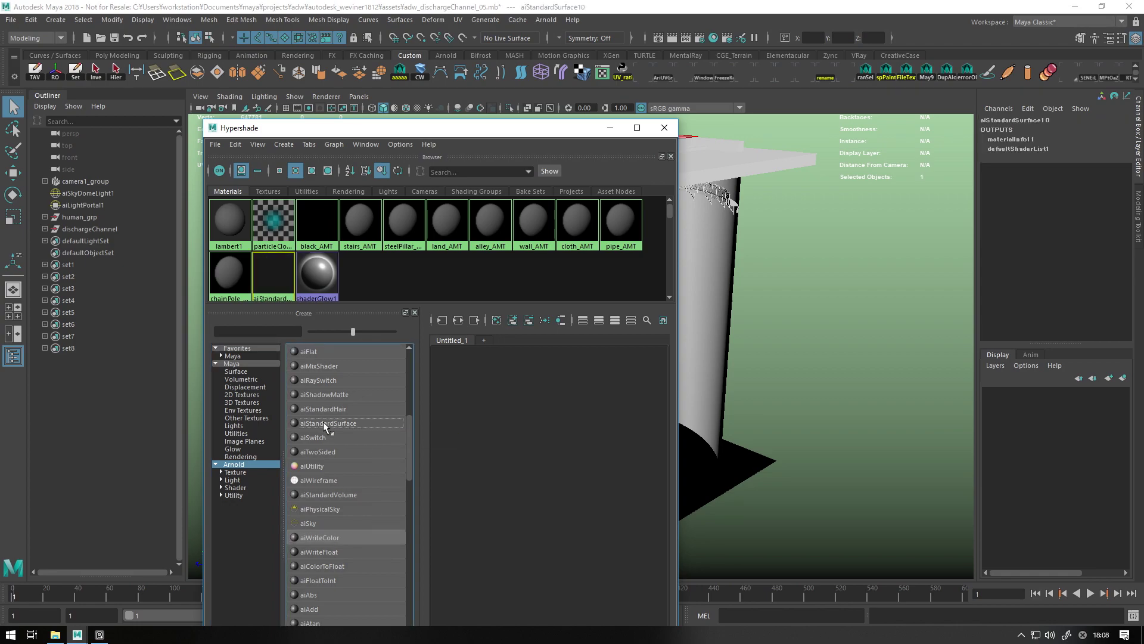
# Step: Drag aiStandardSurface10 into the node graph, enlarge the Hypershade window and frame the network
pyautogui.click(459, 322)
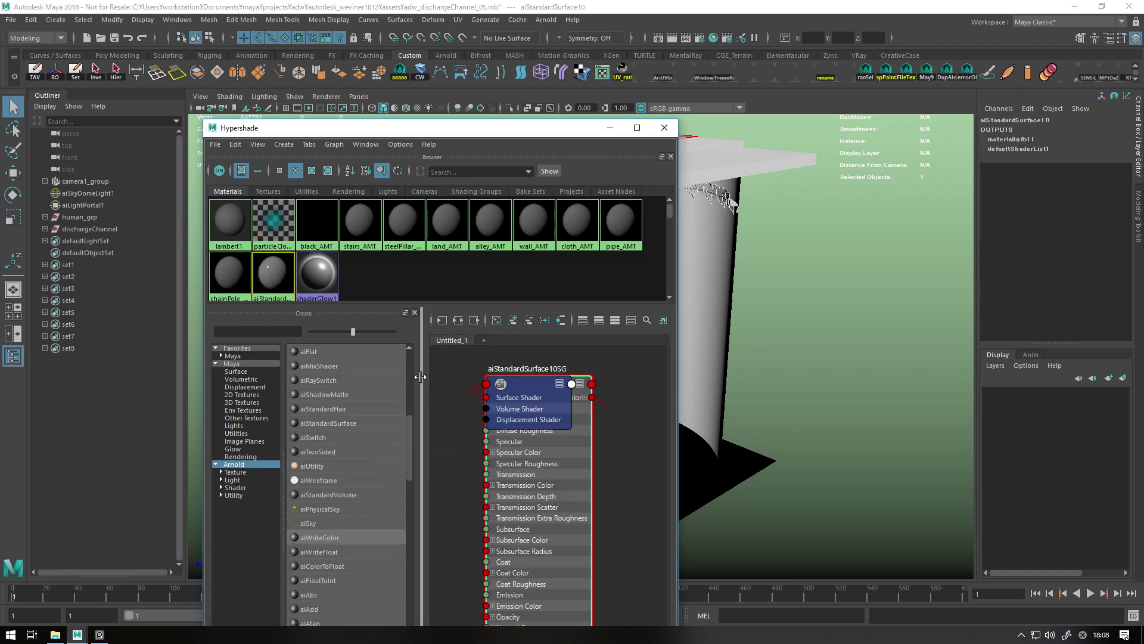
pyautogui.moveTo(424, 377); pyautogui.dragTo(351, 377)
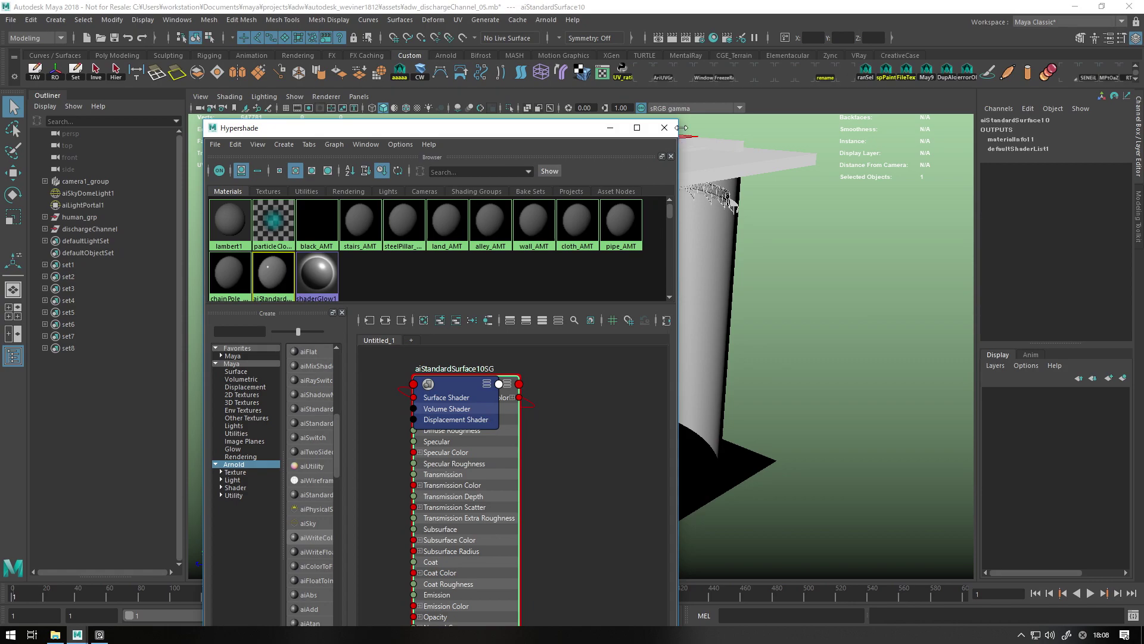
pyautogui.moveTo(678, 123); pyautogui.dragTo(818, 199)
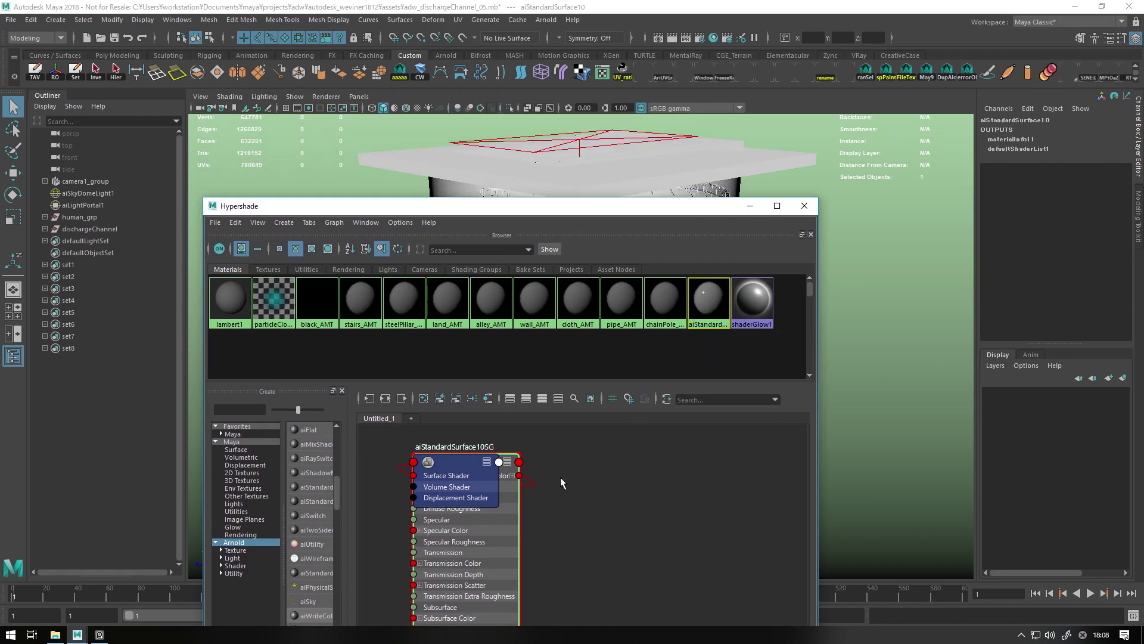
pyautogui.press('f')
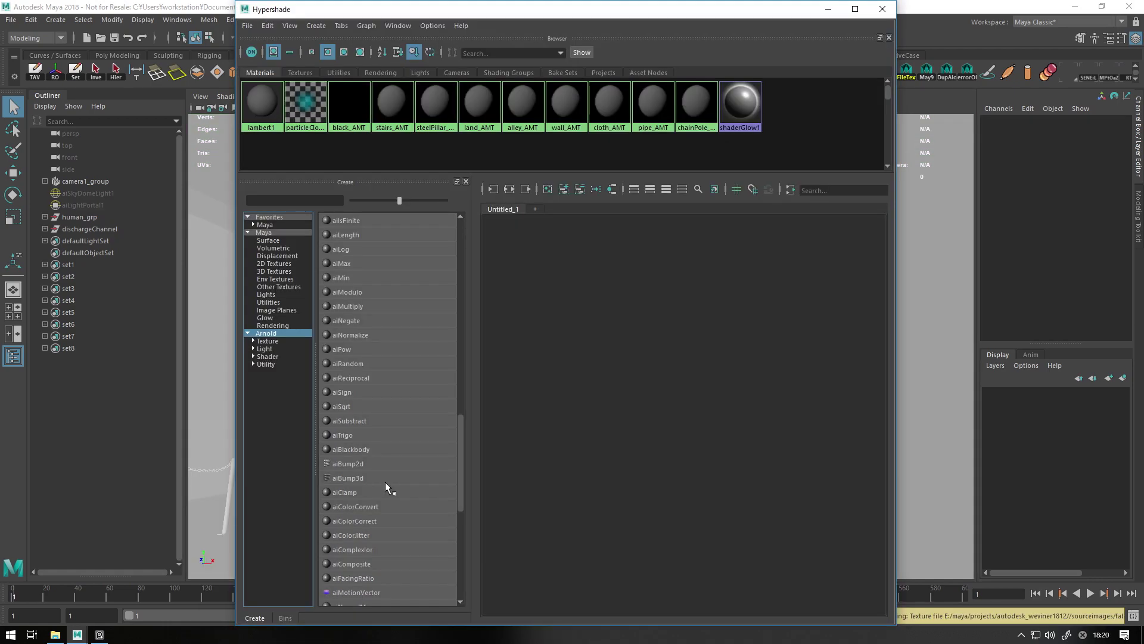
pyautogui.scroll(-3, 385, 482)
pyautogui.scroll(-3, 387, 481)
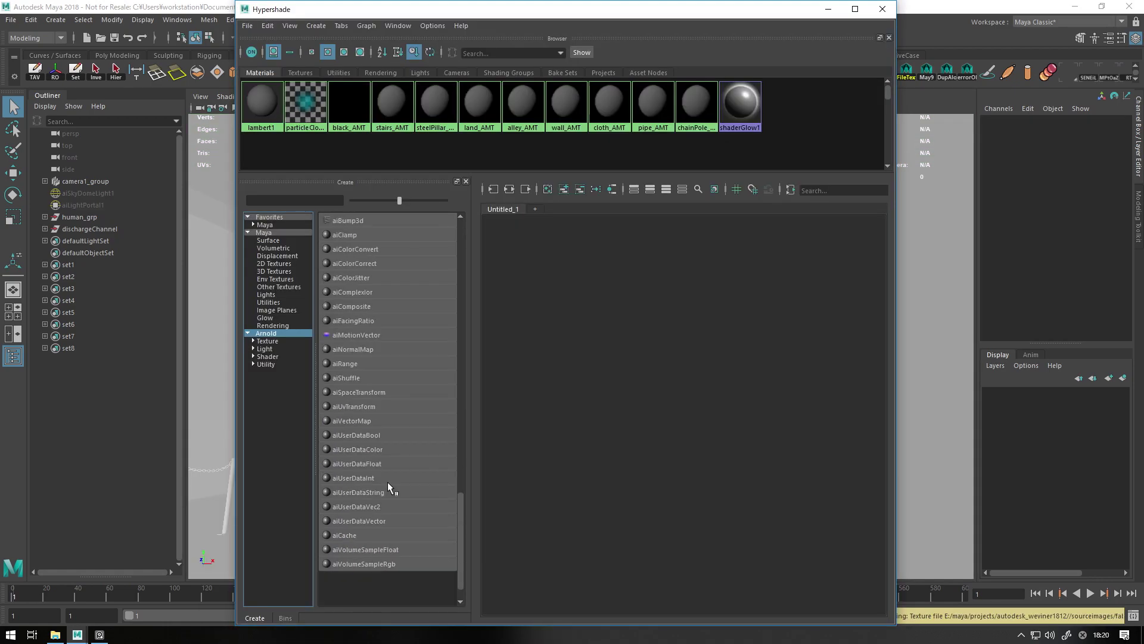
# Step: Create a fresh aiStandardSurface10 material from the Arnold Create list
pyautogui.scroll(3, 388, 483)
pyautogui.scroll(3, 388, 484)
pyautogui.scroll(1, 389, 484)
pyautogui.scroll(2, 390, 484)
pyautogui.scroll(4, 390, 484)
pyautogui.scroll(2, 391, 485)
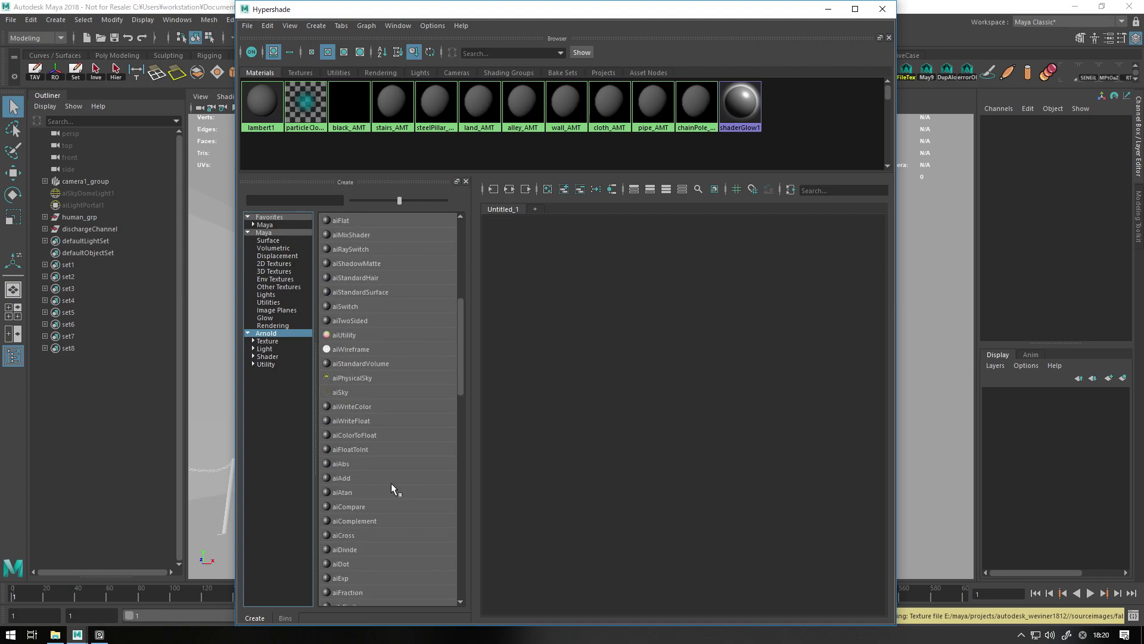
pyautogui.scroll(6, 459, 367)
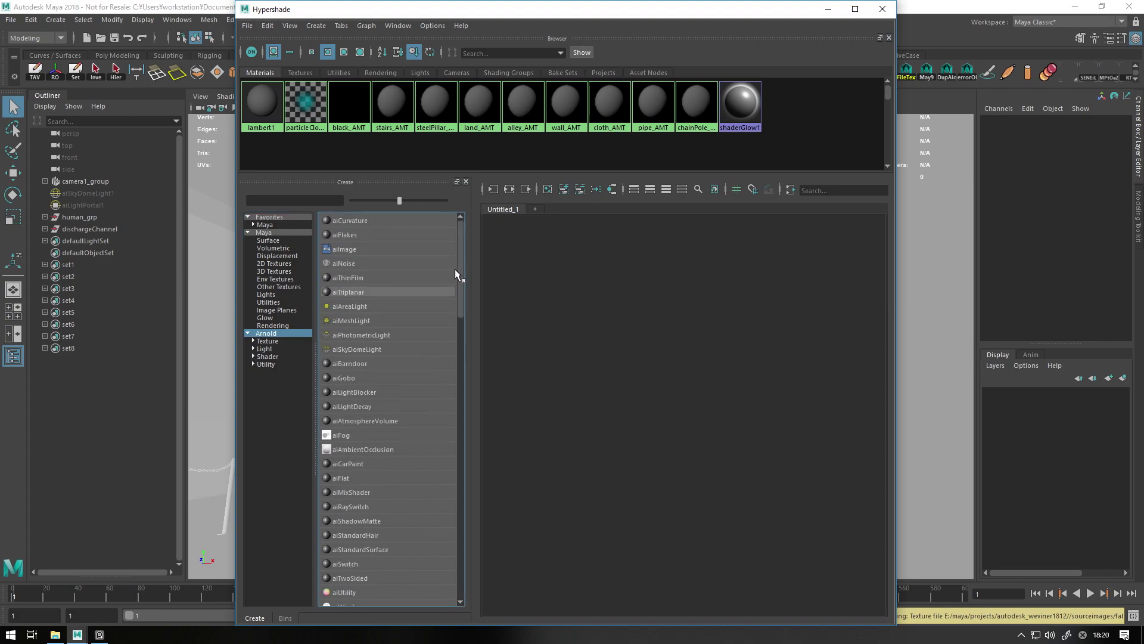
pyautogui.moveTo(459, 284)
pyautogui.mouseDown()
pyautogui.moveTo(458, 390)
pyautogui.moveTo(461, 289)
pyautogui.moveTo(455, 324)
pyautogui.mouseUp()
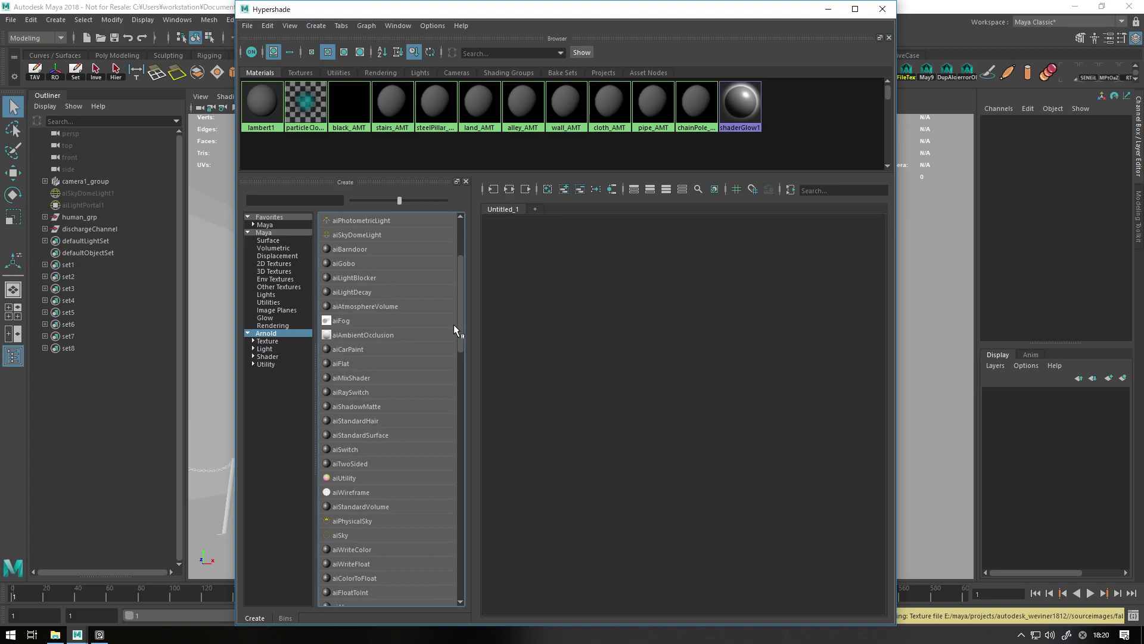
pyautogui.click(373, 436)
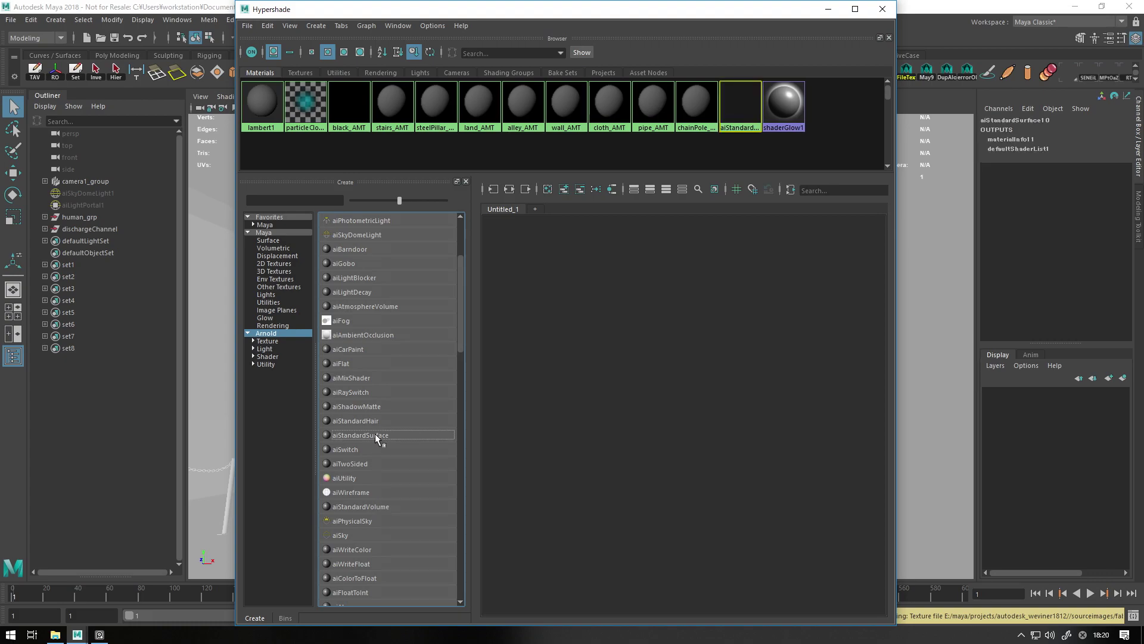
# Step: Select human_grp and dischargeChannel, then open aiStandardSurface10's Attribute Editor
pyautogui.moveTo(84, 220); pyautogui.dragTo(84, 226)
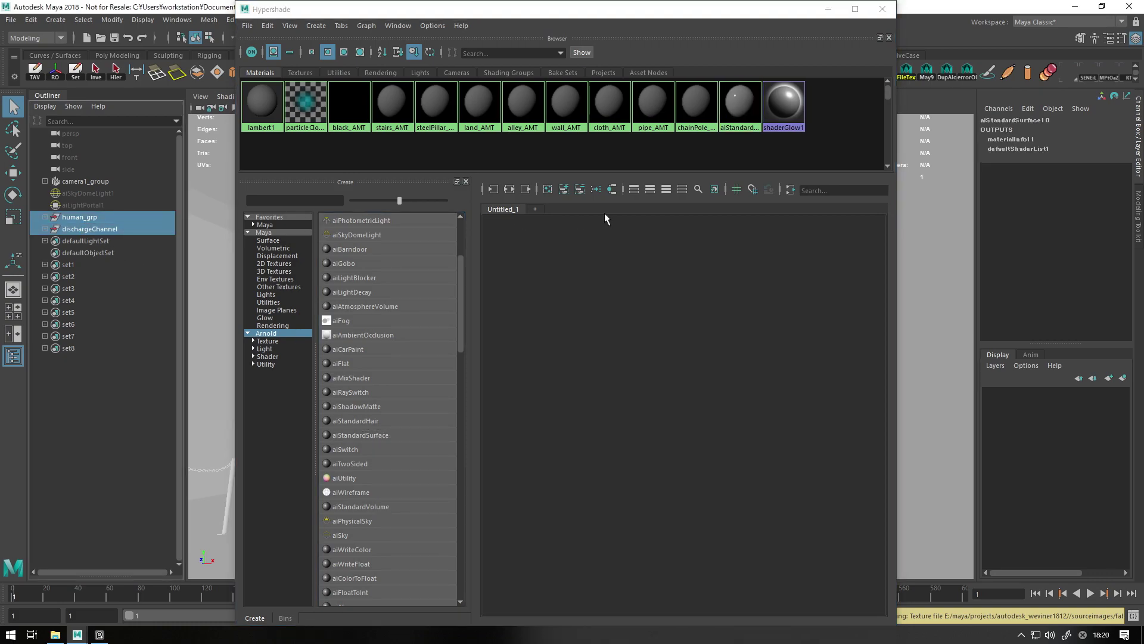
pyautogui.rightClick(741, 104)
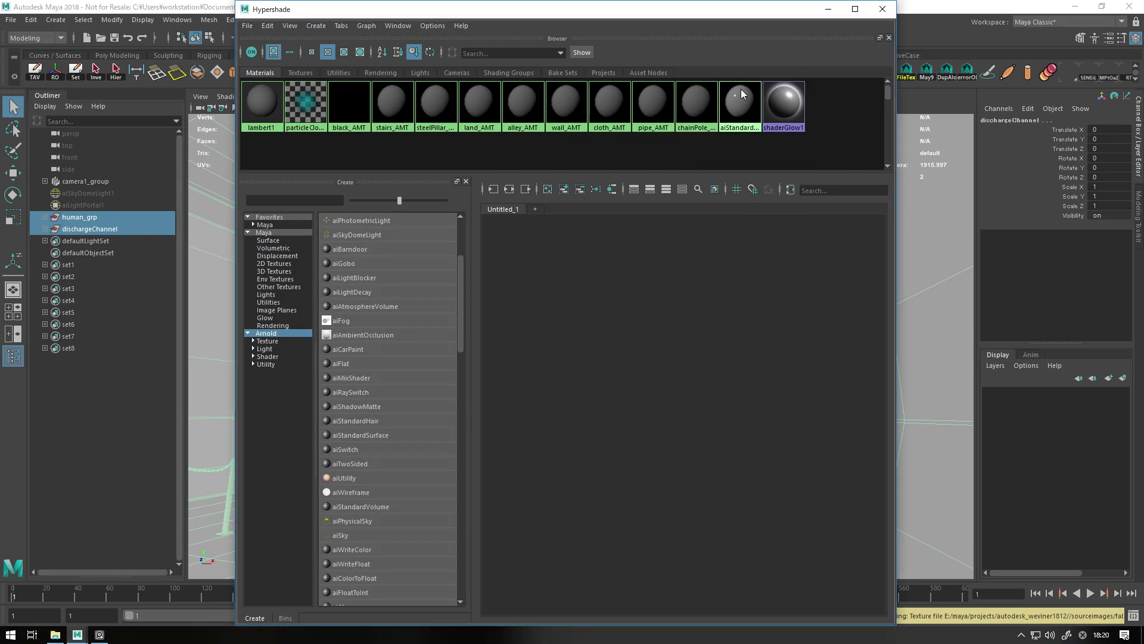
pyautogui.click(741, 99)
pyautogui.doubleClick(740, 97)
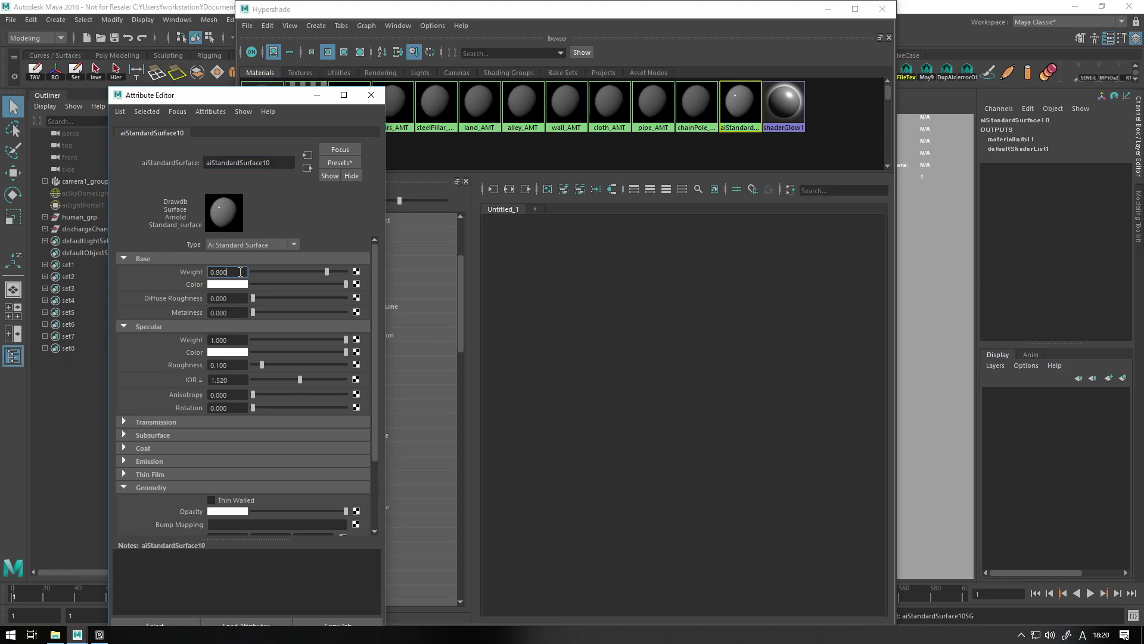
# Step: Set aiStandardSurface10's Base Weight to 0.5 and Specular Roughness to 0.3
pyautogui.doubleClick(218, 272)
pyautogui.write('0.5')
pyautogui.press('Return')
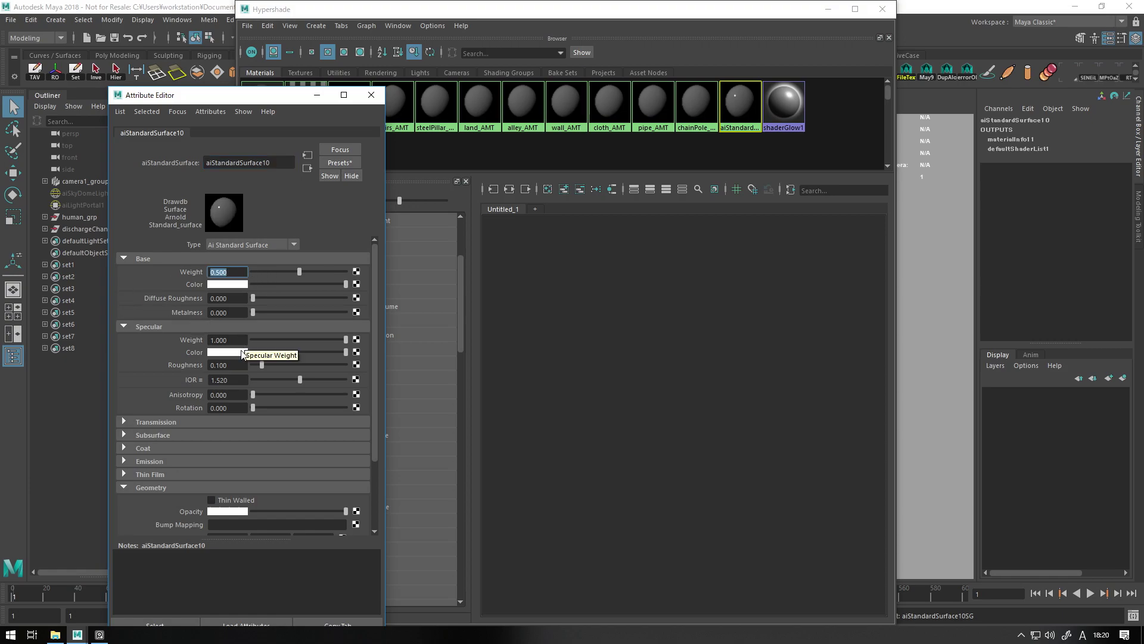
pyautogui.doubleClick(242, 365)
pyautogui.write('0.3')
pyautogui.press('Return')
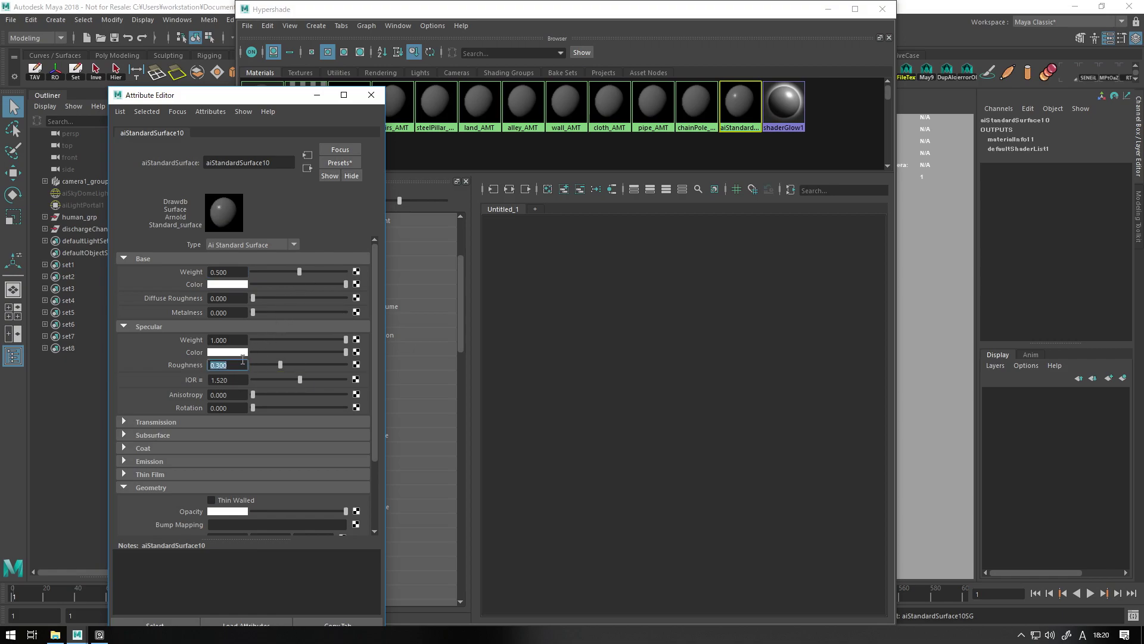
pyautogui.click(370, 95)
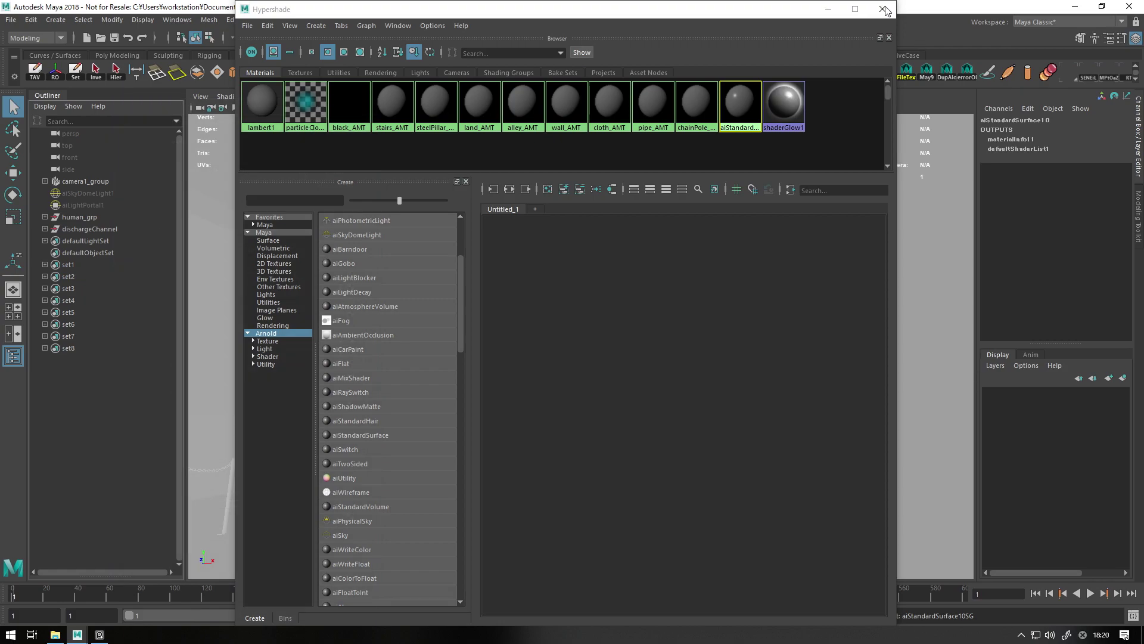
# Step: Assign aiStandardSurface10 to human_grp and dischargeChannel
pyautogui.moveTo(109, 216); pyautogui.dragTo(109, 227)
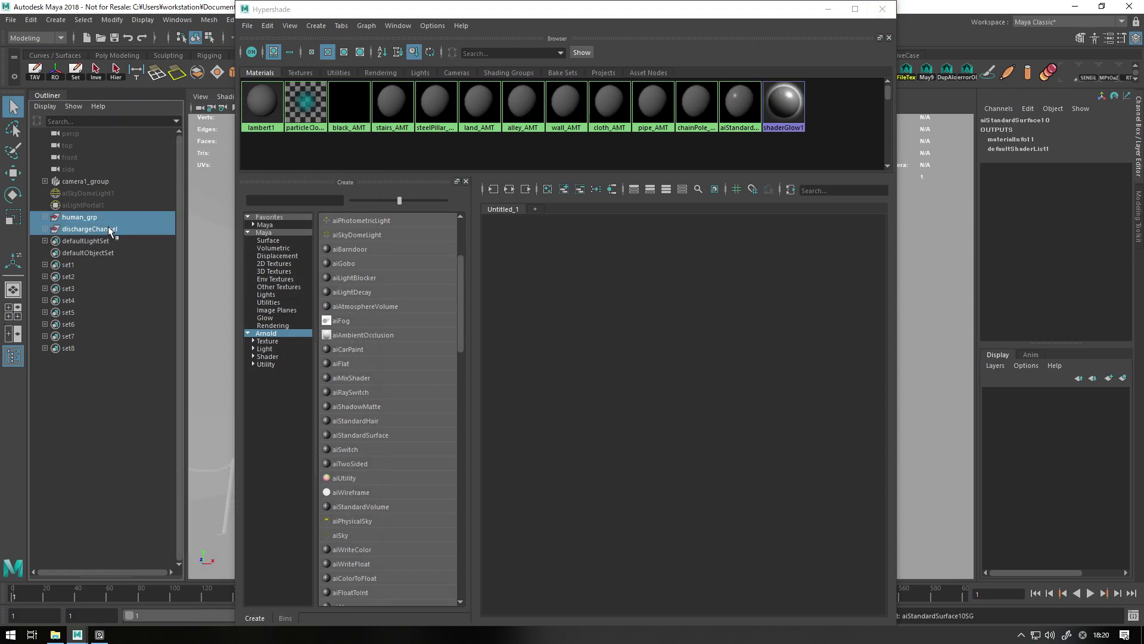
pyautogui.rightClick(742, 101)
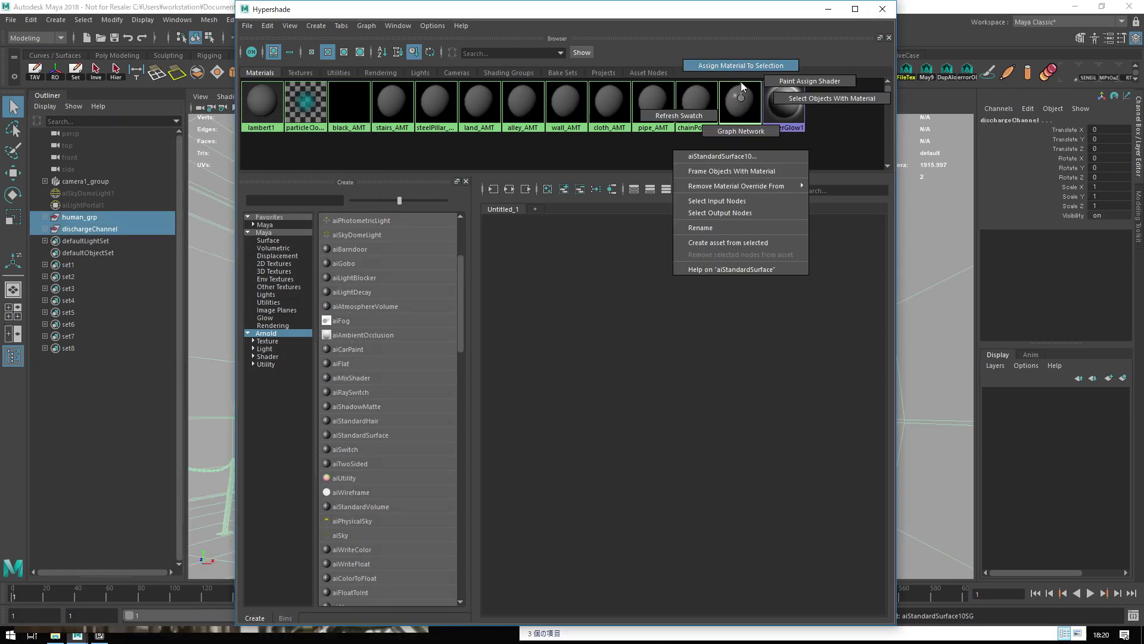
pyautogui.moveTo(742, 101); pyautogui.dragTo(741, 81, button='right')
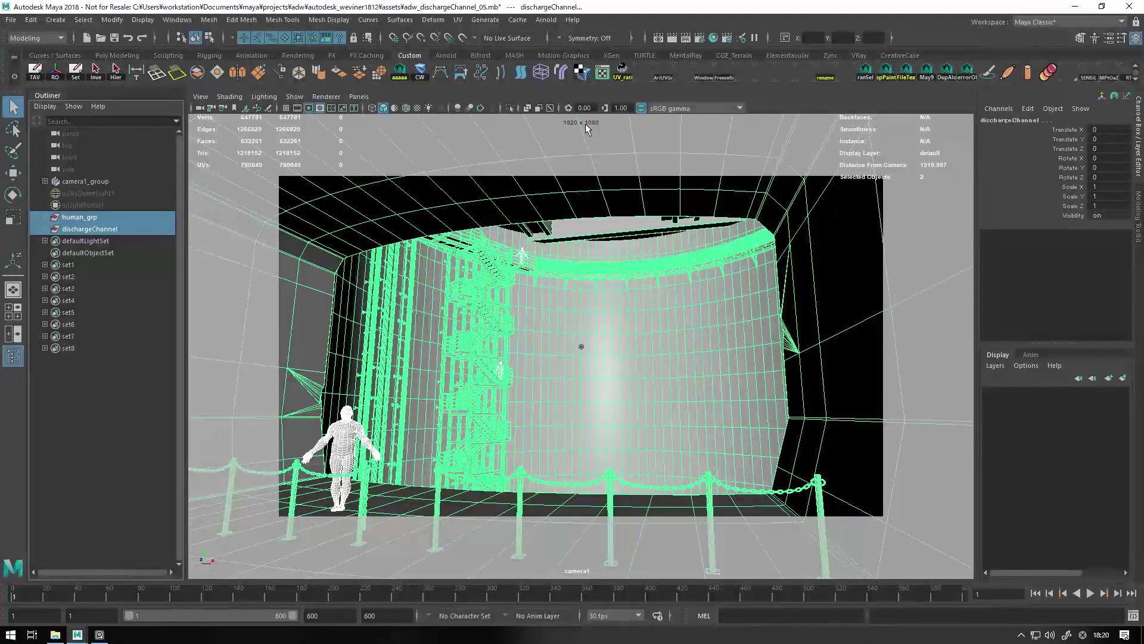
# Step: Close the Hypershade and leave aiSkyDomeLight1 hidden after briefly unhiding everything
pyautogui.click(90, 433)
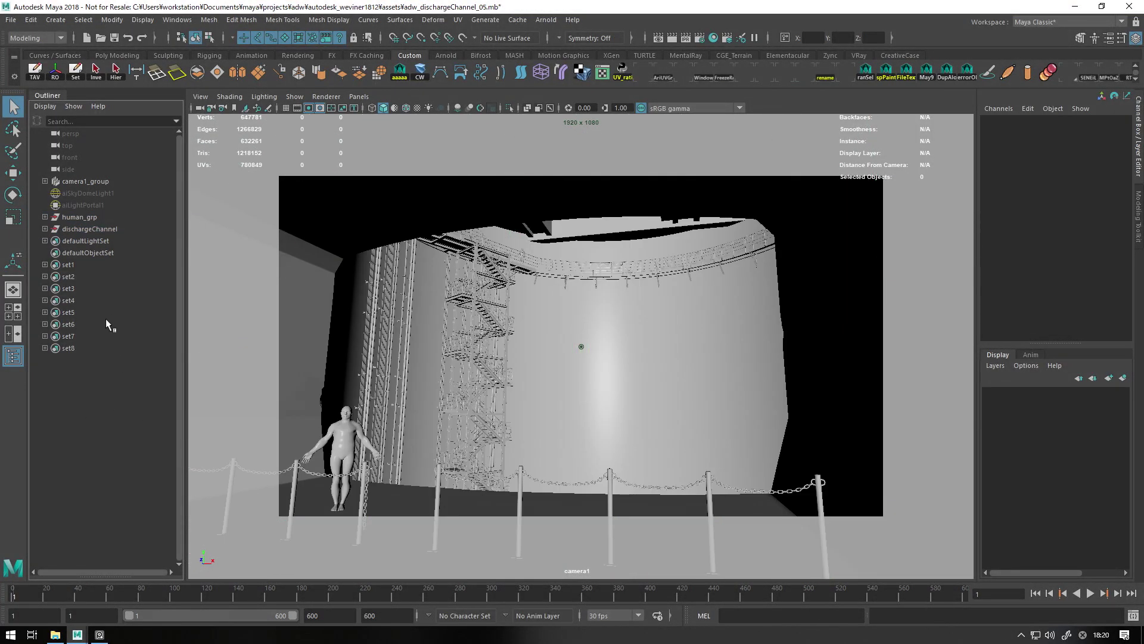
pyautogui.click(89, 194)
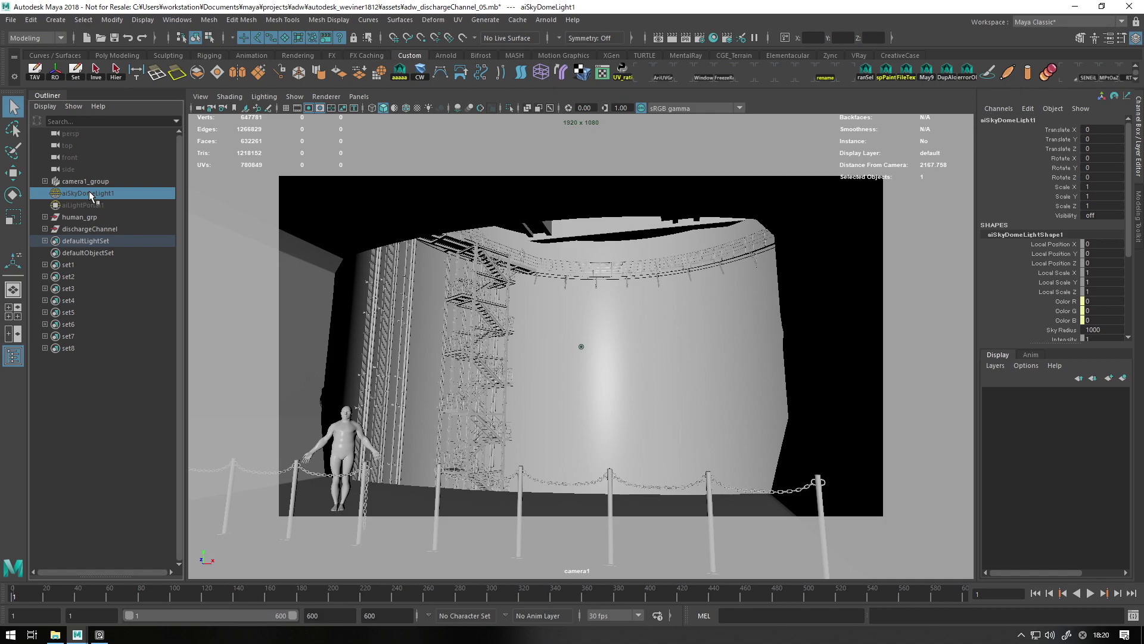
pyautogui.hotkey('shift', 'h')
pyautogui.click(112, 383)
pyautogui.click(114, 194)
pyautogui.hotkey('ctrl', 'h')
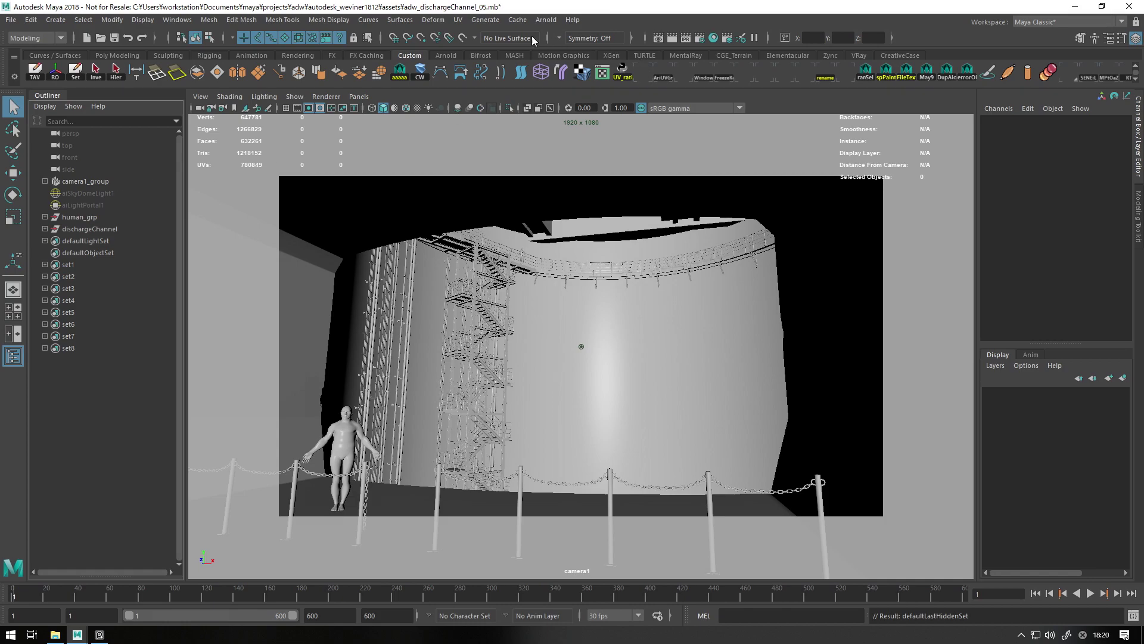
# Step: Open the Arnold RenderView via Arnold > Render
pyautogui.click(546, 20)
pyautogui.moveTo(590, 116)
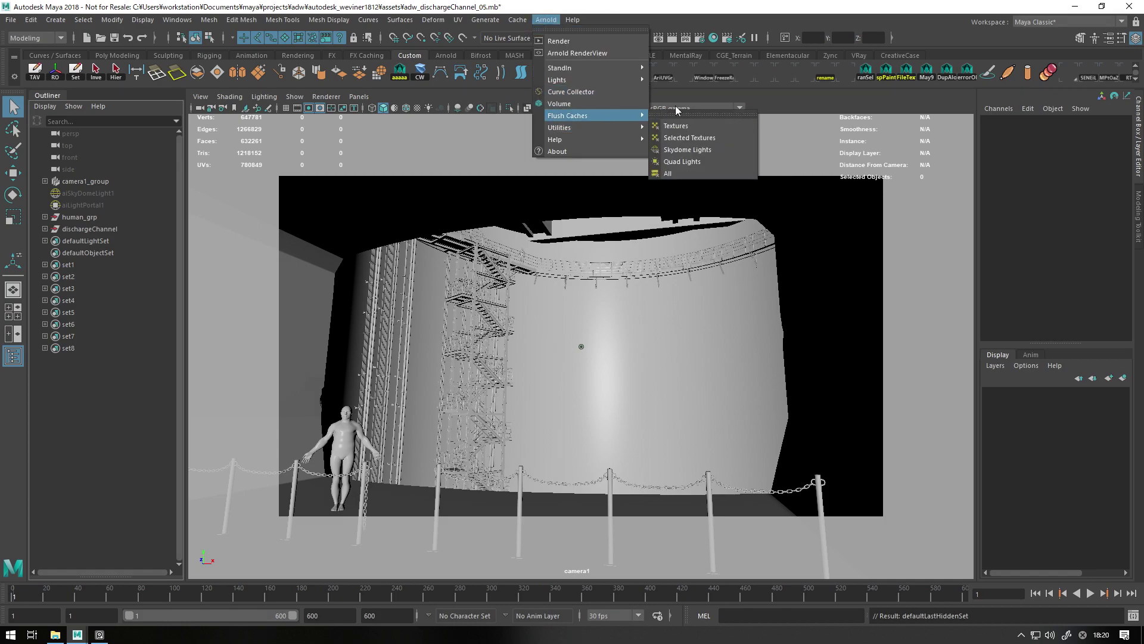
pyautogui.click(698, 93)
pyautogui.click(550, 24)
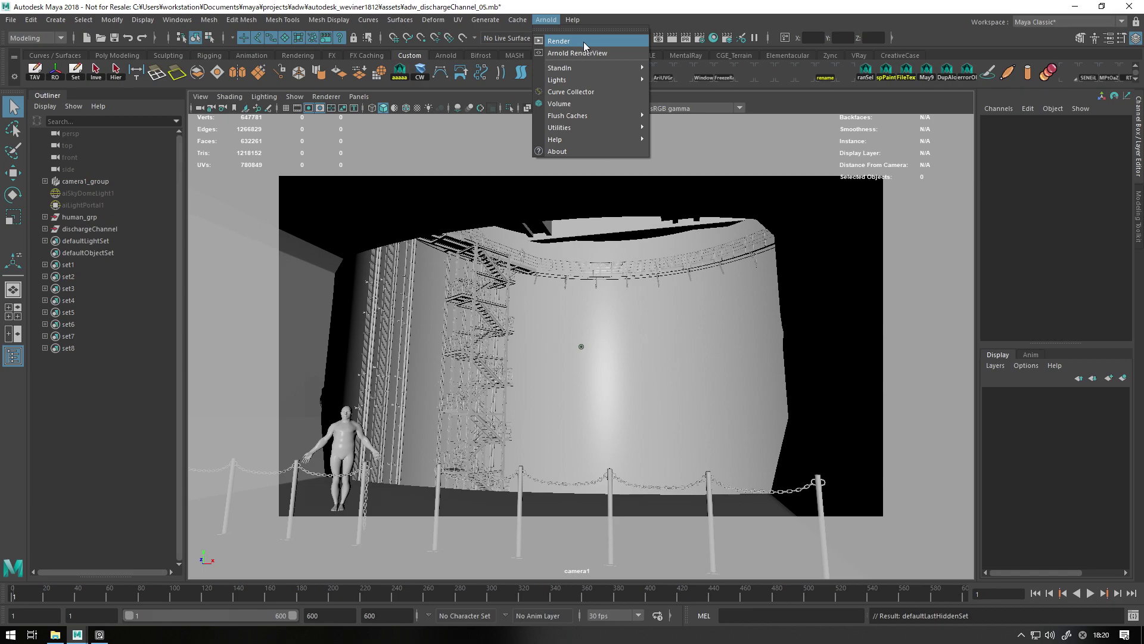
pyautogui.click(614, 52)
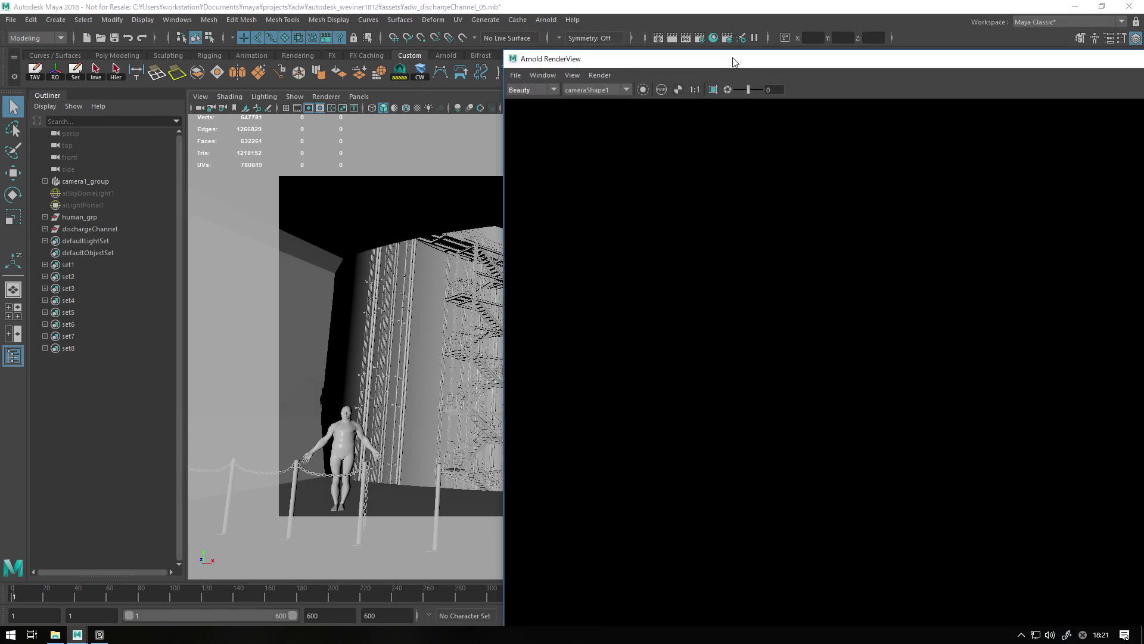
# Step: Move the Arnold RenderView to the lower right and start rendering camera1 at 1920x1080
pyautogui.moveTo(734, 62); pyautogui.dragTo(412, 62)
pyautogui.moveTo(192, 62); pyautogui.dragTo(644, 333)
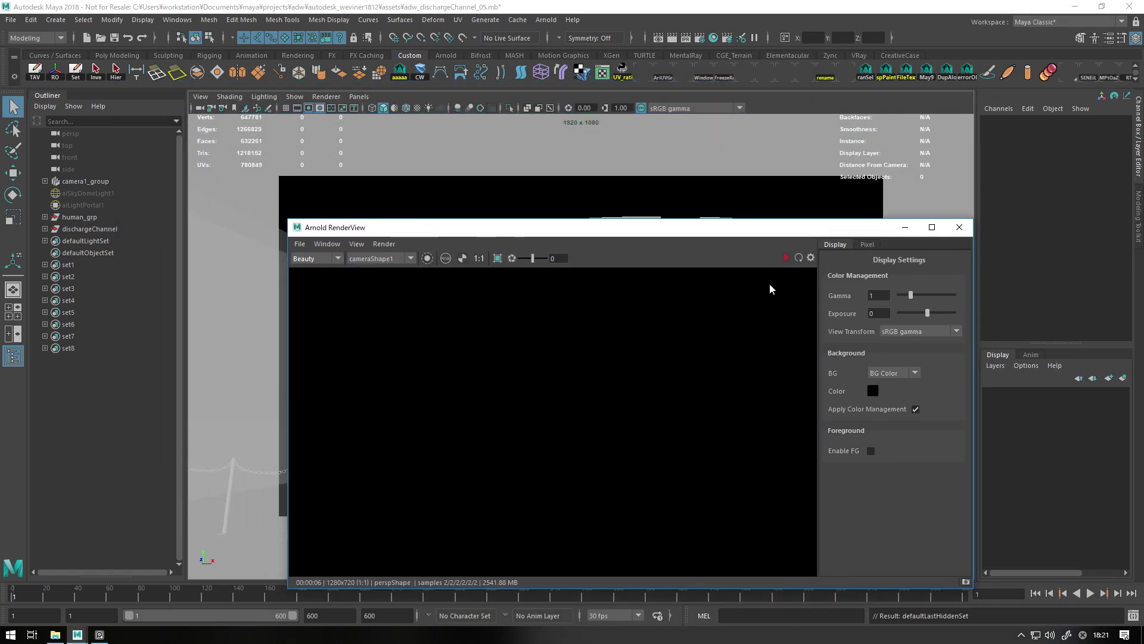
pyautogui.click(787, 257)
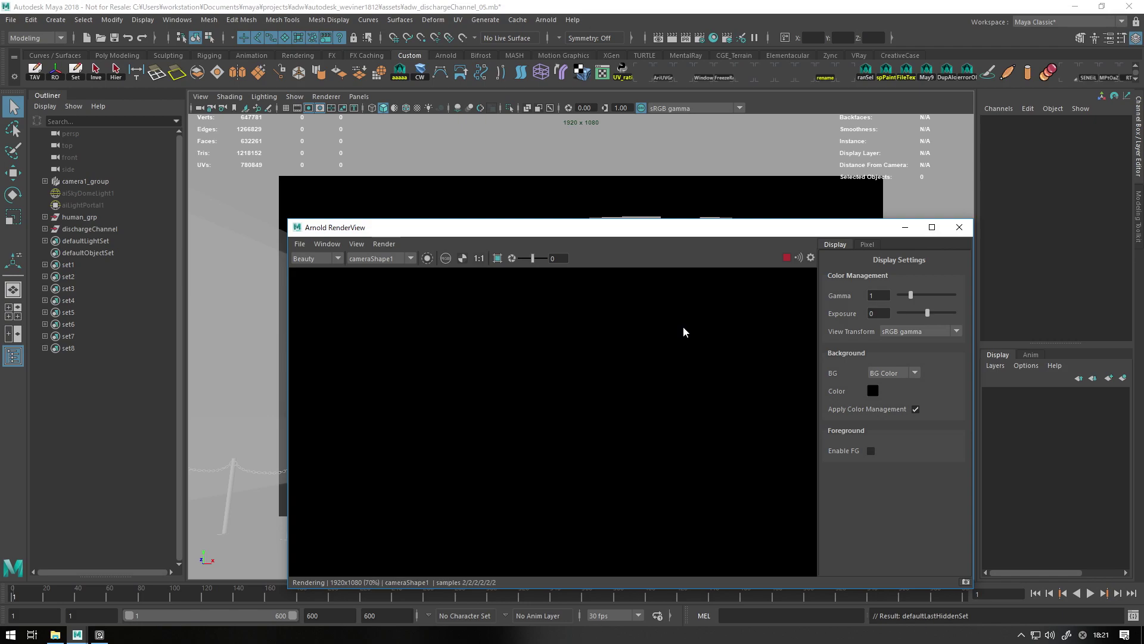
# Step: Set the Render Settings image size preset to HD_720 (1280x720)
pyautogui.click(958, 227)
pyautogui.click(699, 37)
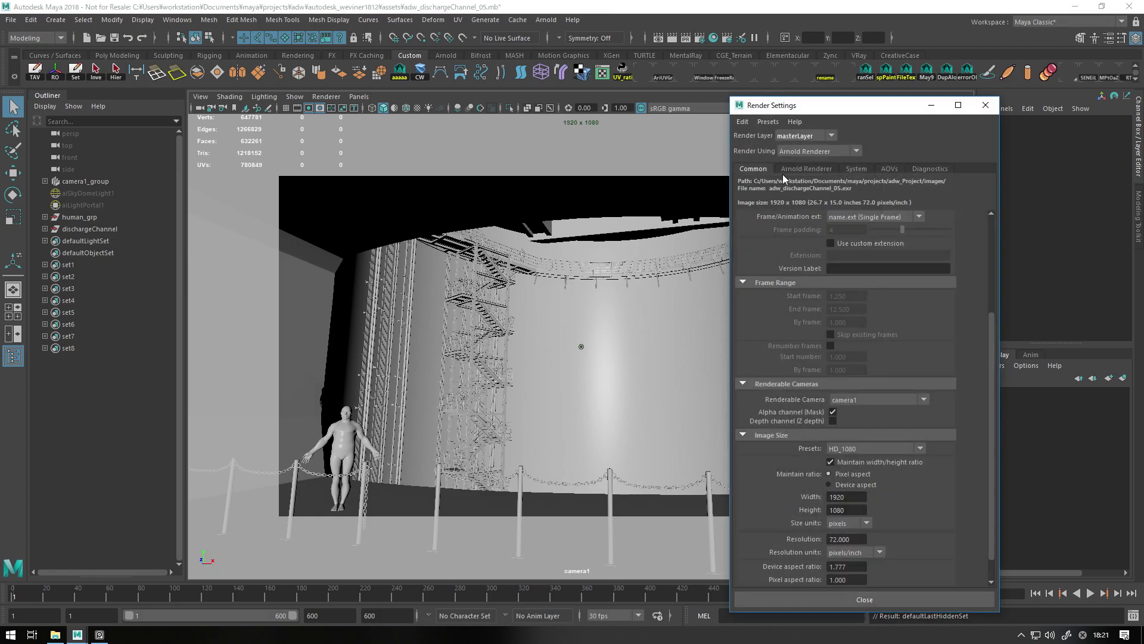
pyautogui.scroll(-1, 818, 369)
pyautogui.click(854, 420)
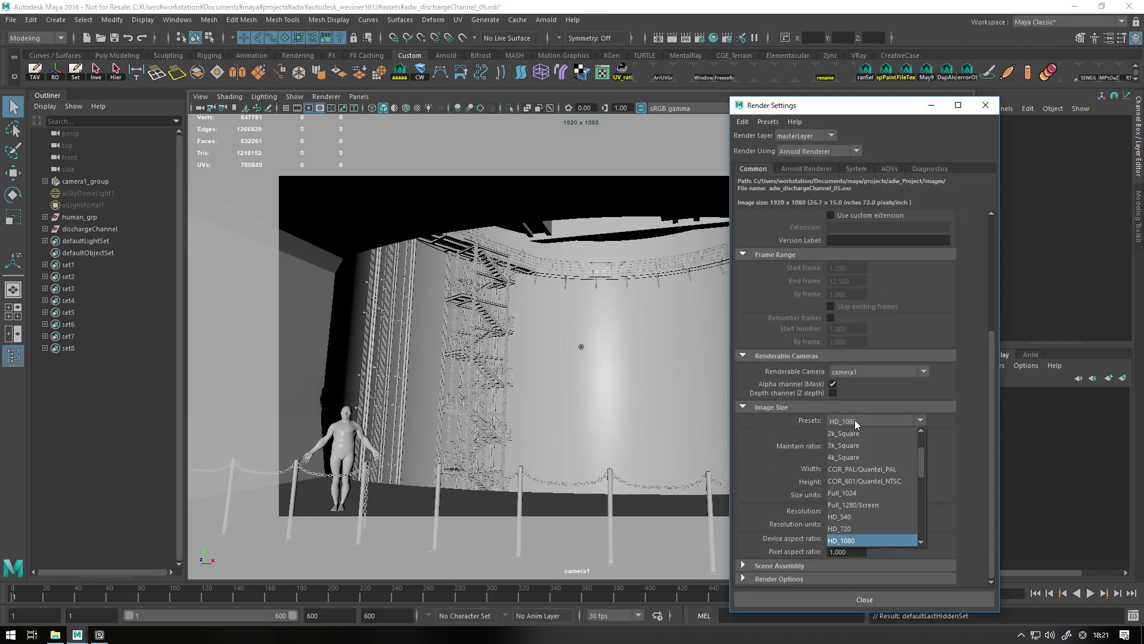
pyautogui.click(868, 524)
pyautogui.click(985, 105)
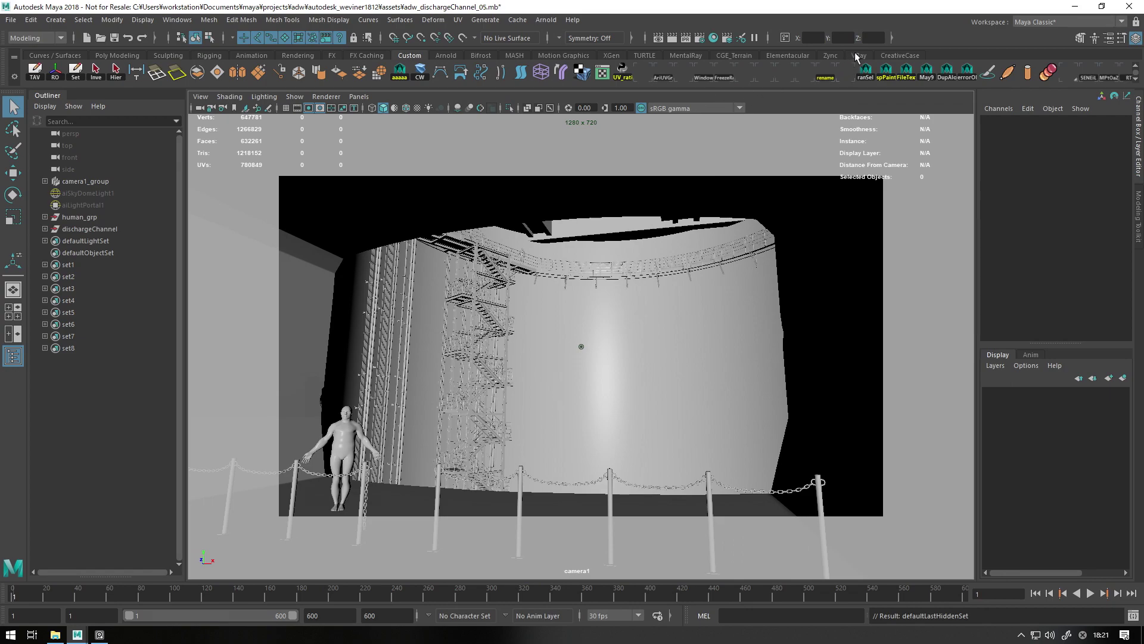
# Step: Add an Arnold Physical Sky light, aiPhysicalSky2, and render the scene in Arnold RenderView
pyautogui.click(551, 21)
pyautogui.moveTo(590, 80)
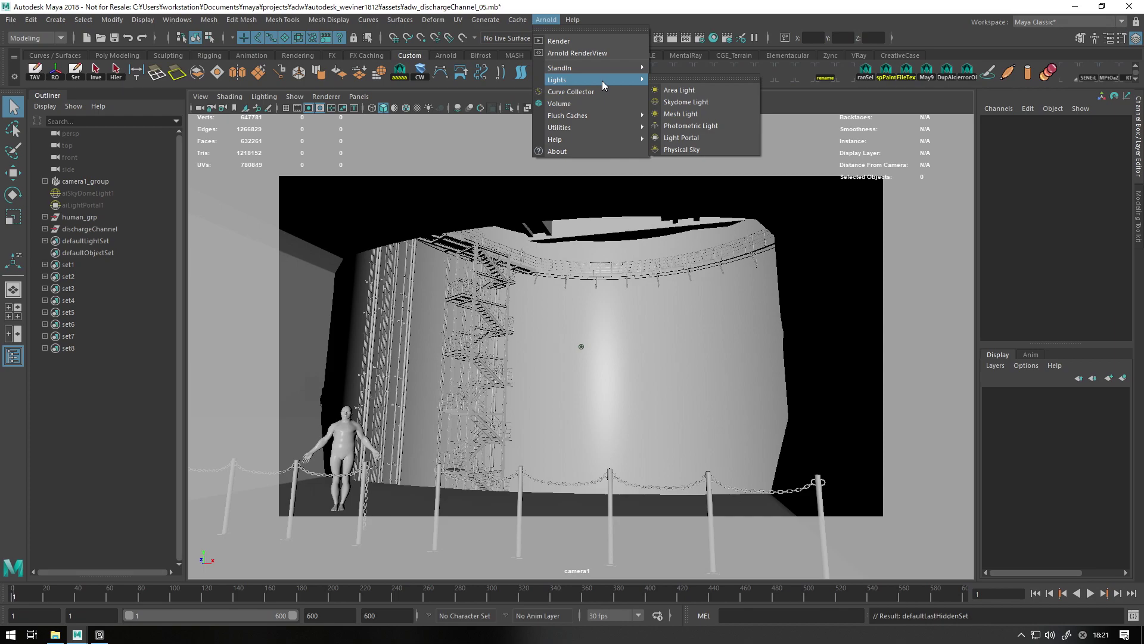
pyautogui.click(692, 150)
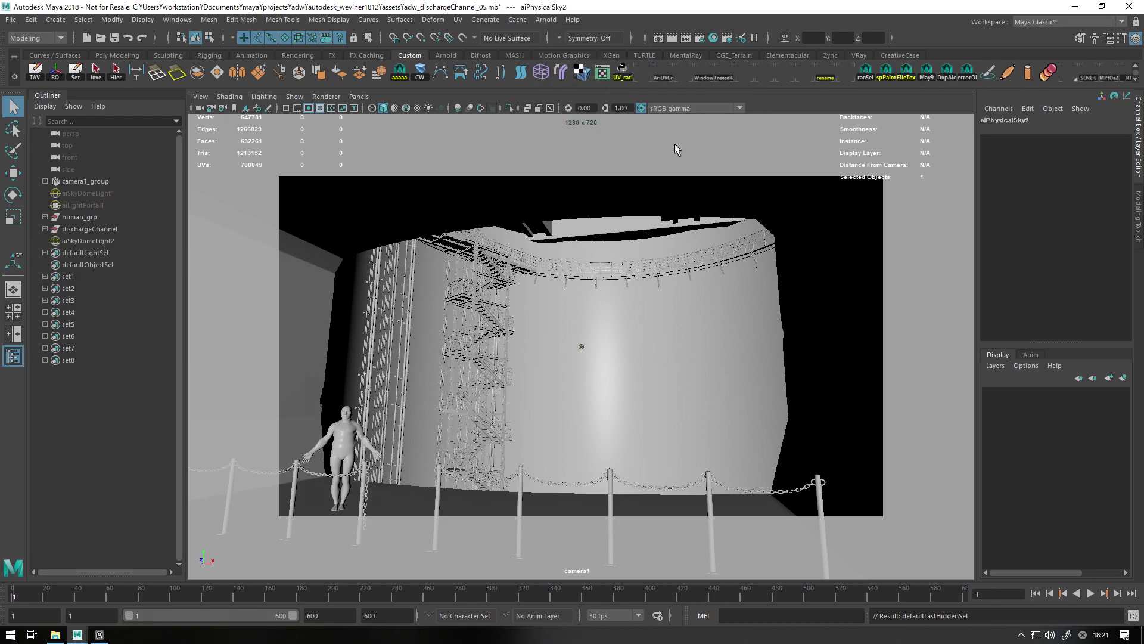
pyautogui.click(546, 20)
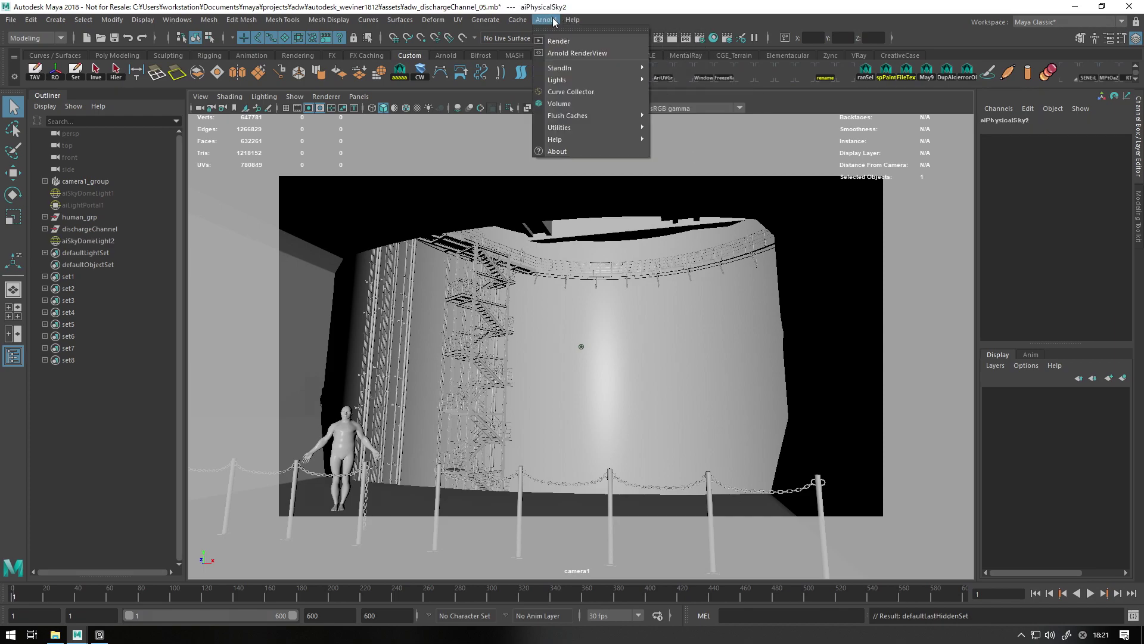
pyautogui.click(560, 41)
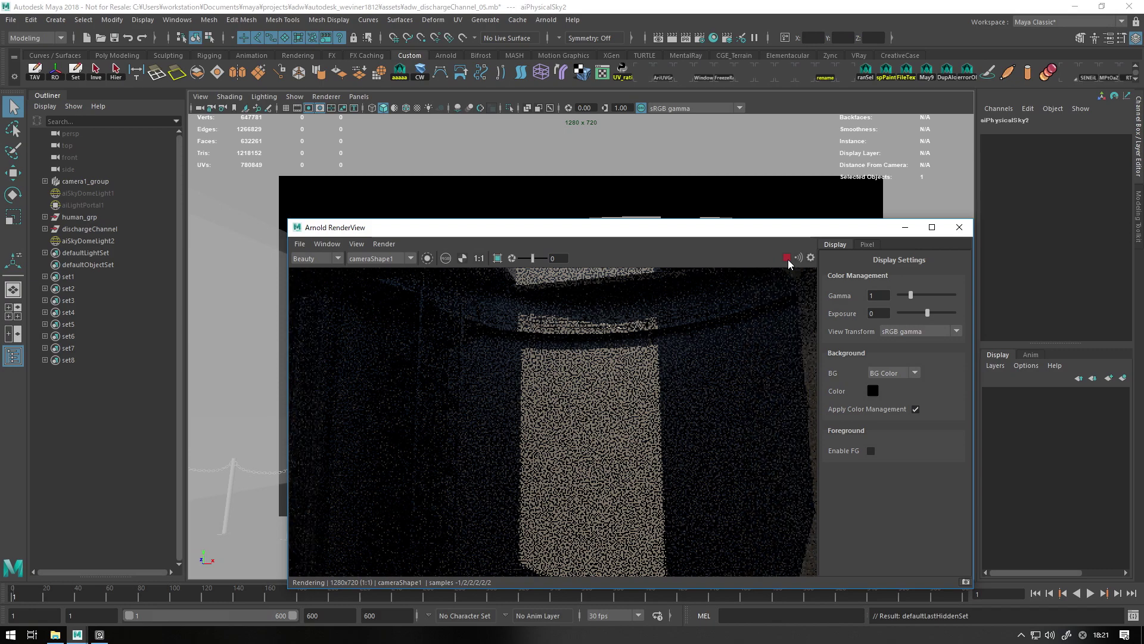
# Step: Enlarge the RenderView, fit the 1280x720 render at 70% zoom, and select aiSkyDomeLight2
pyautogui.moveTo(787, 228); pyautogui.dragTo(886, 226)
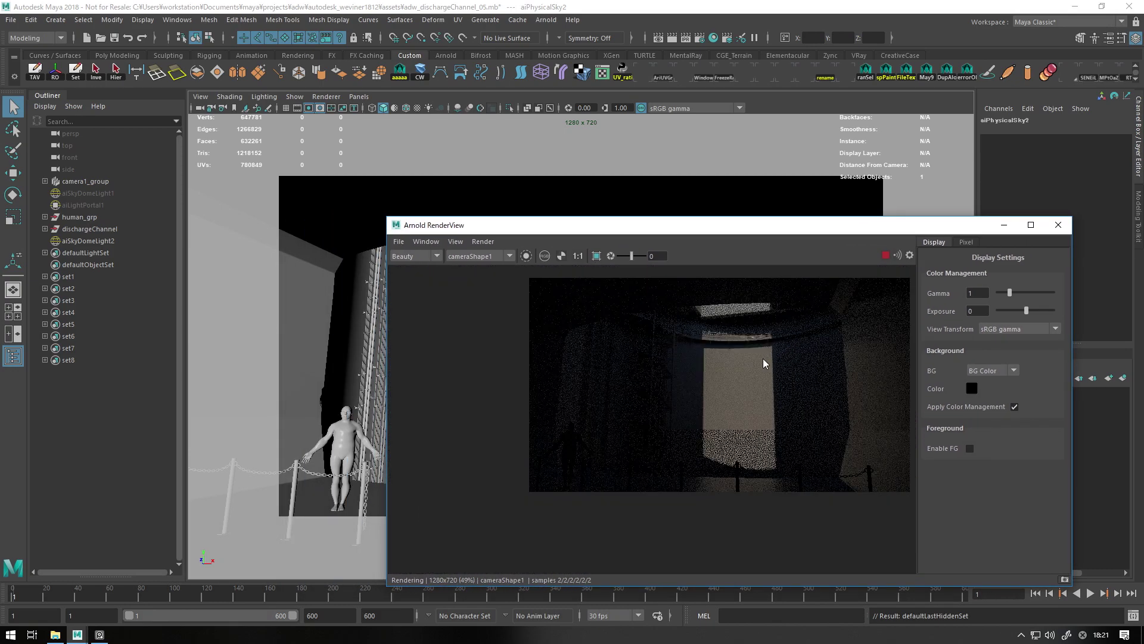
pyautogui.scroll(1, 767, 356)
pyautogui.scroll(1, 743, 369)
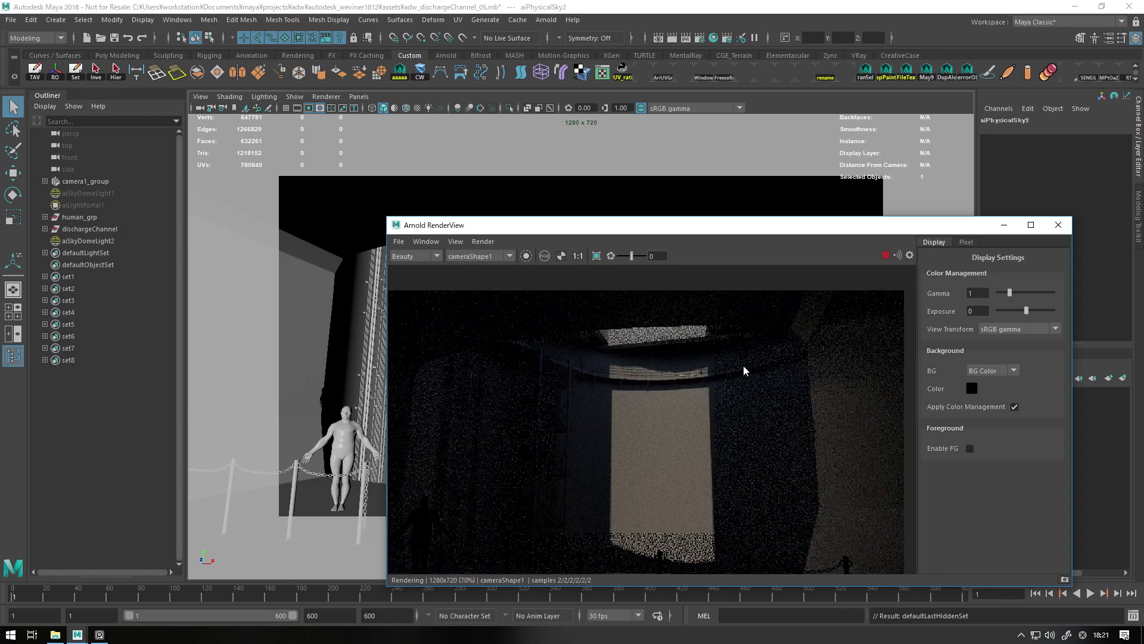
pyautogui.scroll(-1, 724, 319)
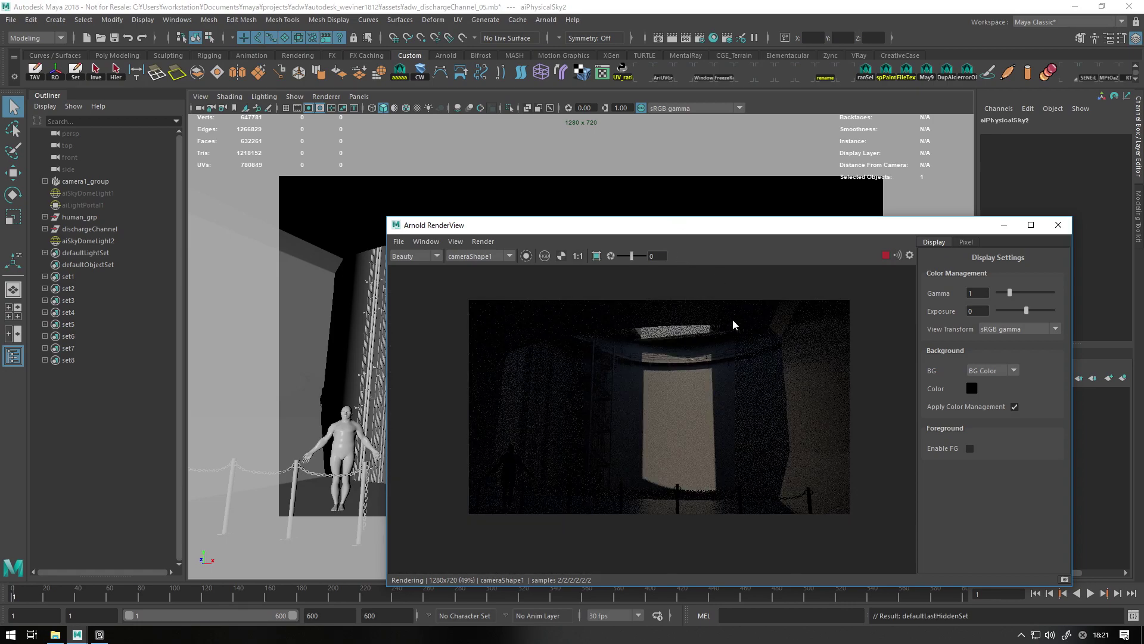
pyautogui.click(577, 256)
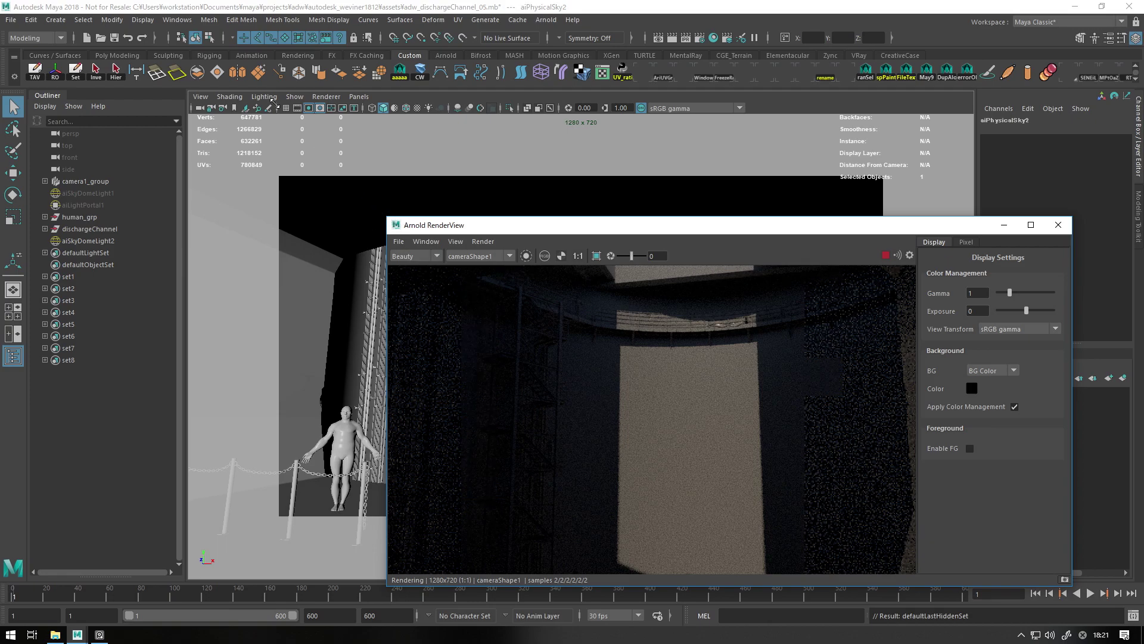
pyautogui.moveTo(273, 103); pyautogui.dragTo(274, 102)
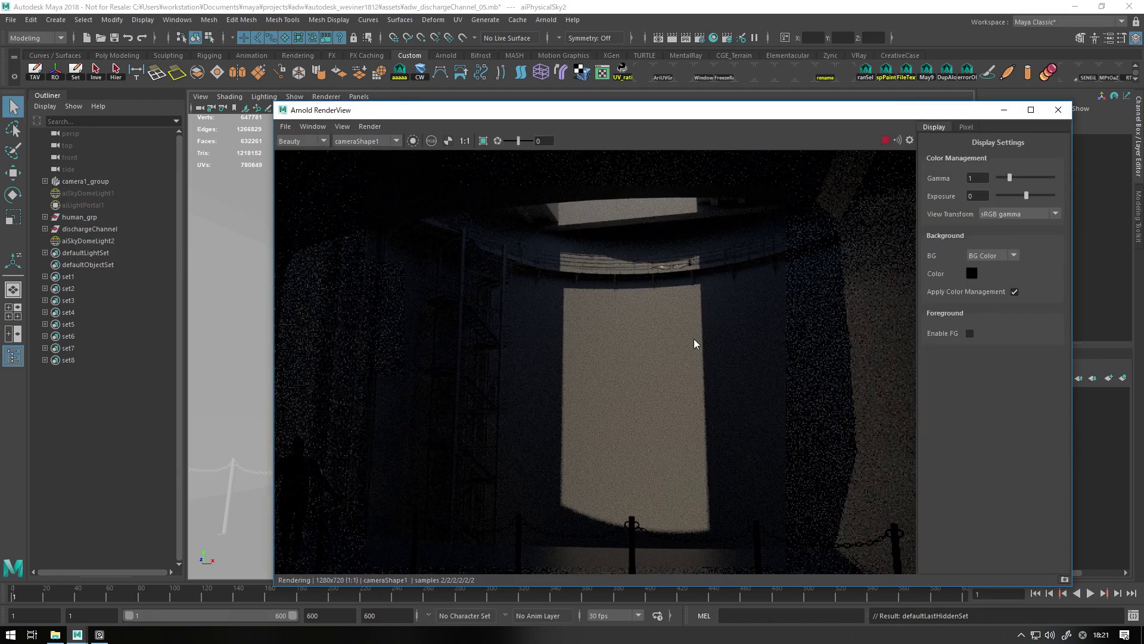
pyautogui.scroll(-1, 693, 339)
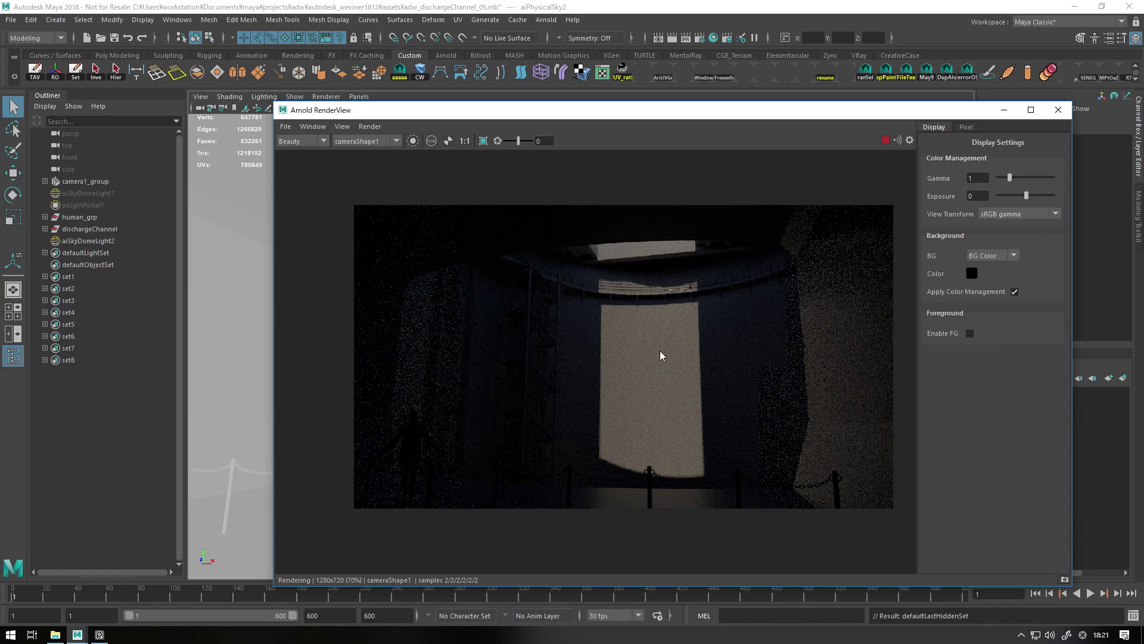
pyautogui.click(106, 241)
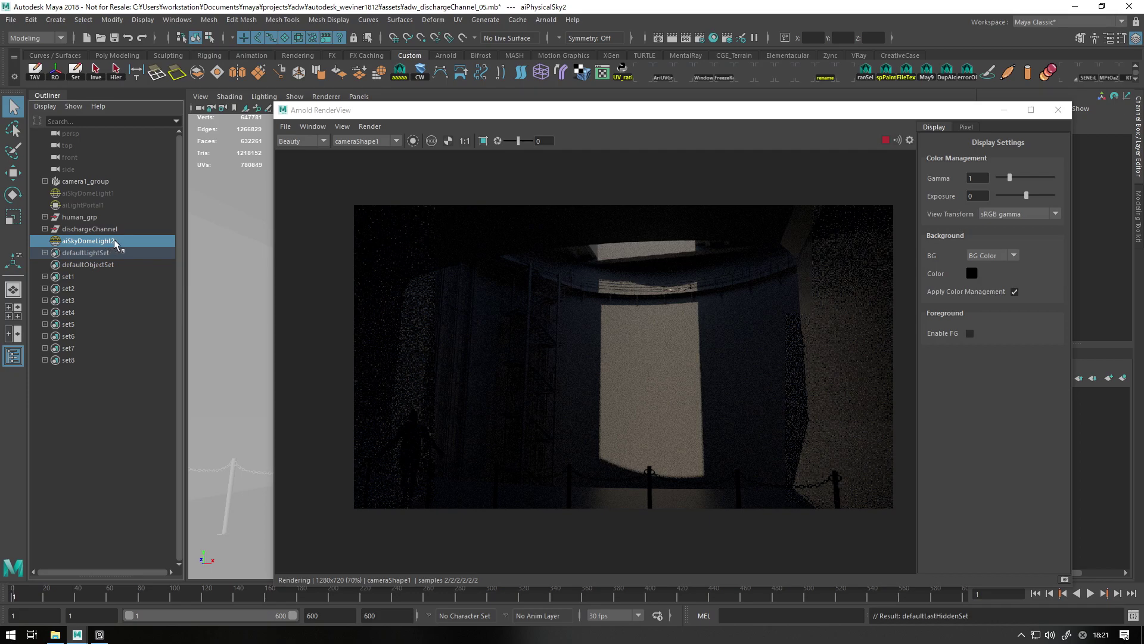
# Step: Open aiSkyDomeLight2's Attribute Editor and switch to its aiPhysicalSky2 tab
pyautogui.hotkey('ctrl', 'a')
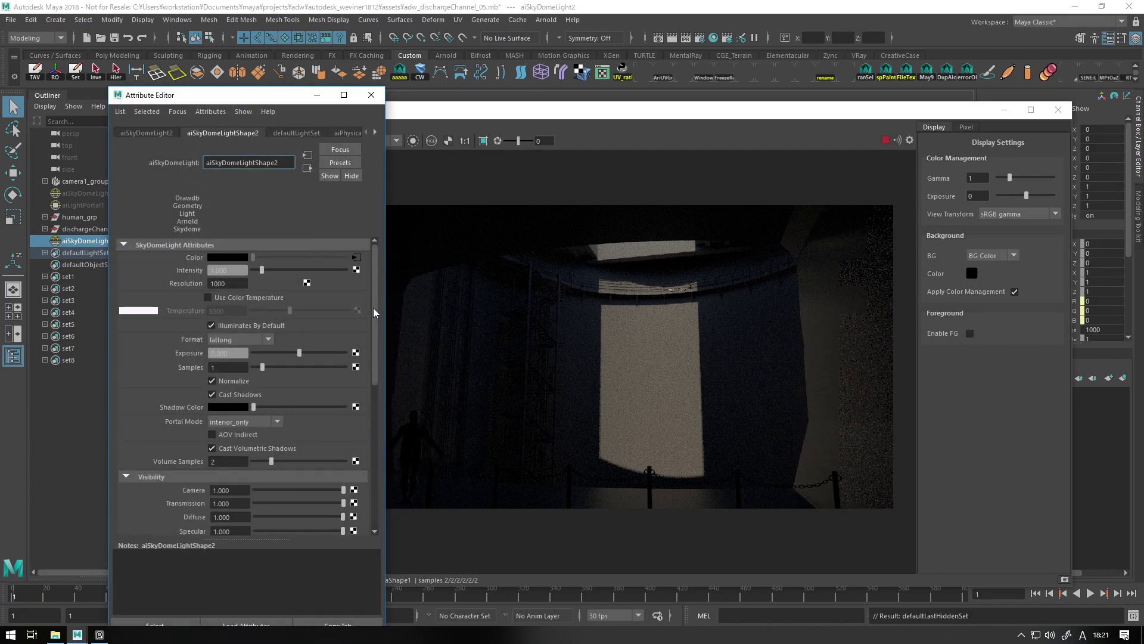
pyautogui.scroll(-2, 374, 333)
pyautogui.scroll(-1, 374, 342)
pyautogui.scroll(-1, 374, 331)
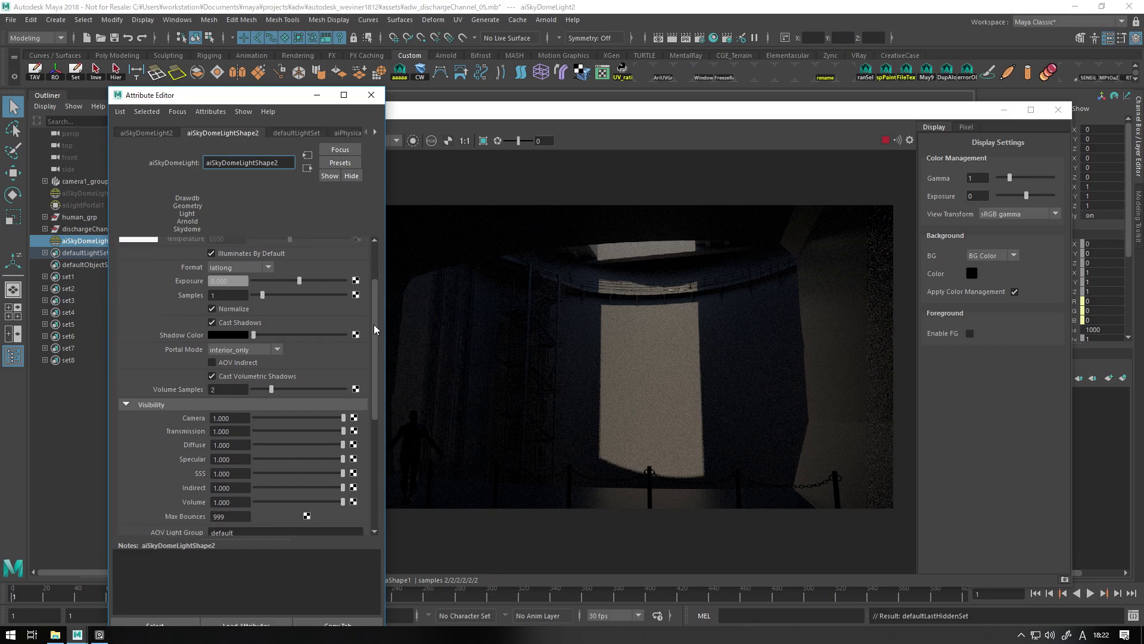
pyautogui.scroll(3, 374, 329)
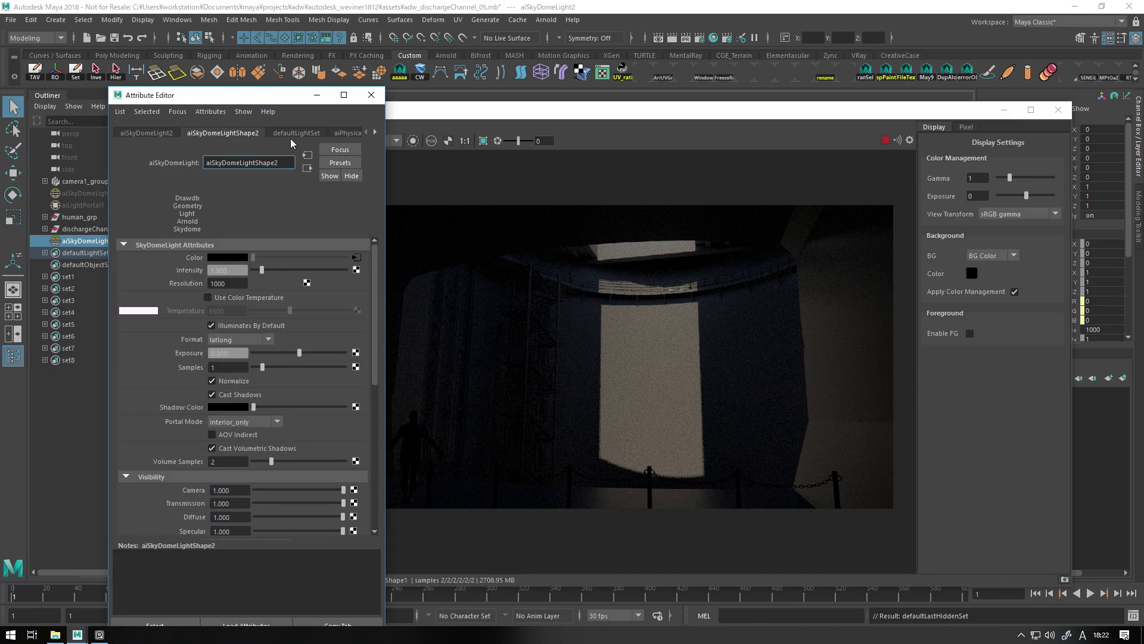
pyautogui.click(356, 258)
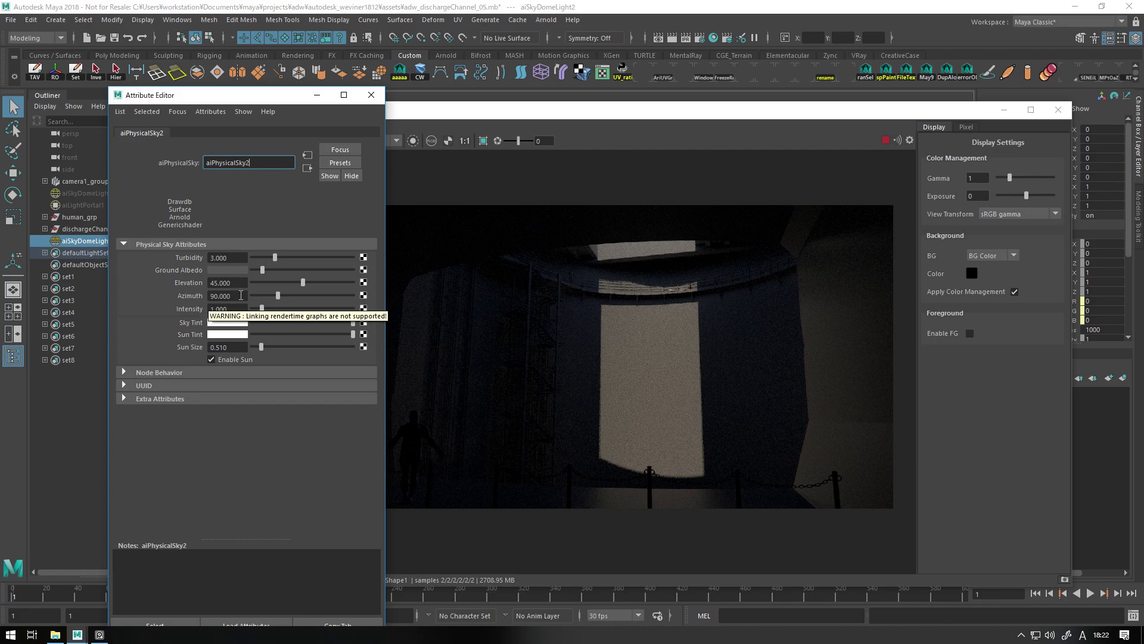
# Step: Test the physical sky's sun Elevation at 60 and then 90
pyautogui.click(241, 296)
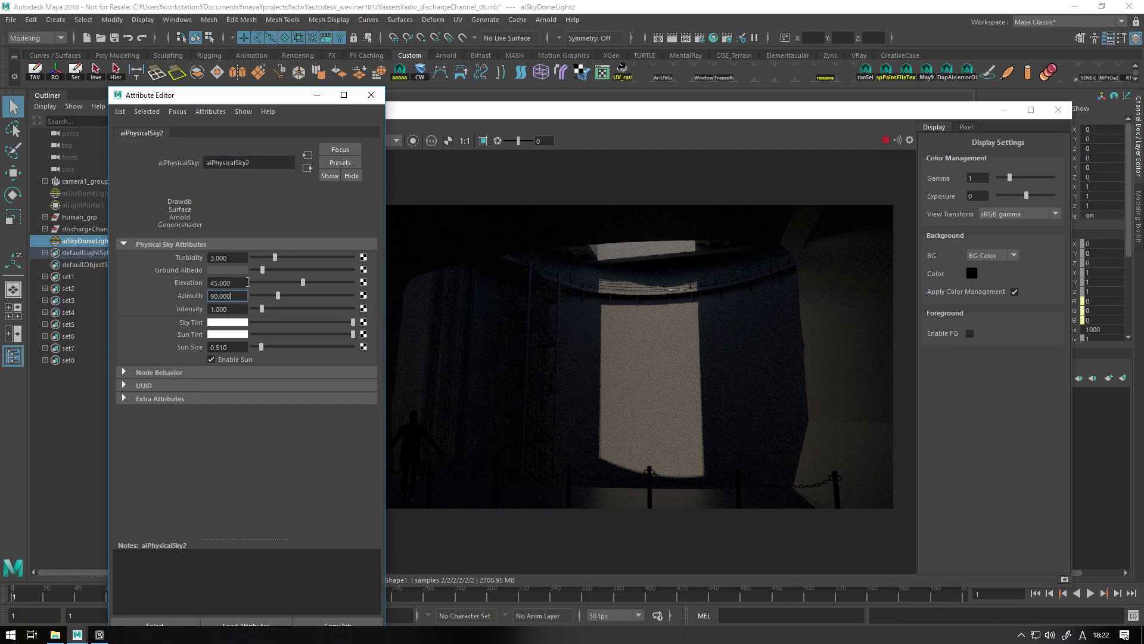
pyautogui.hotkey('ctrl', 'a')
pyautogui.click(239, 283)
pyautogui.write('60')
pyautogui.press('Return')
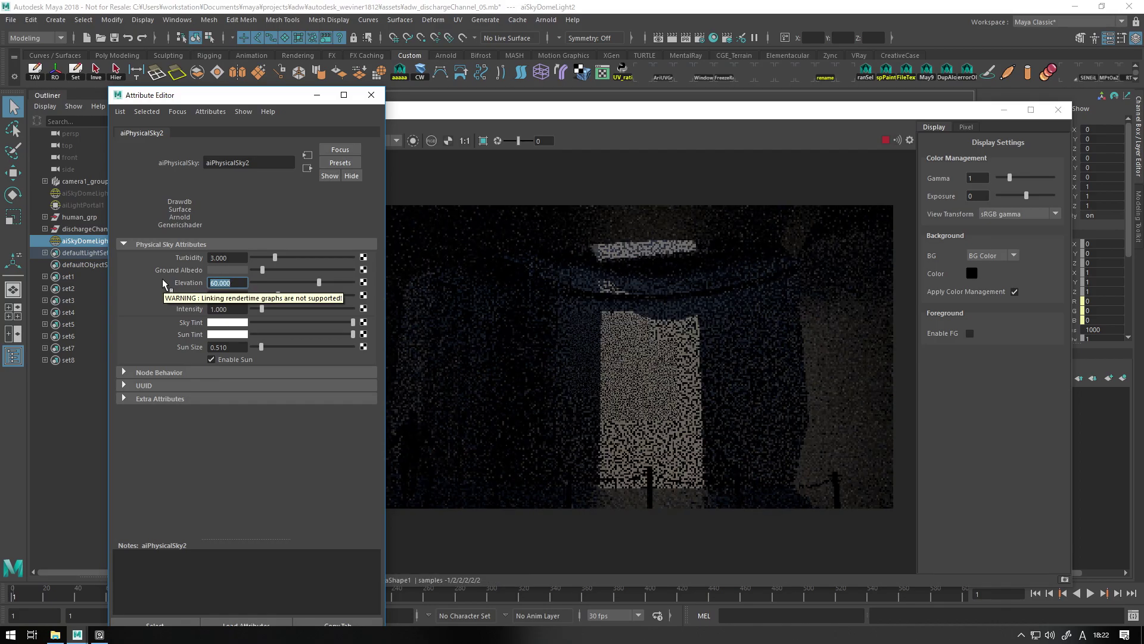
pyautogui.write('90')
pyautogui.press('Return')
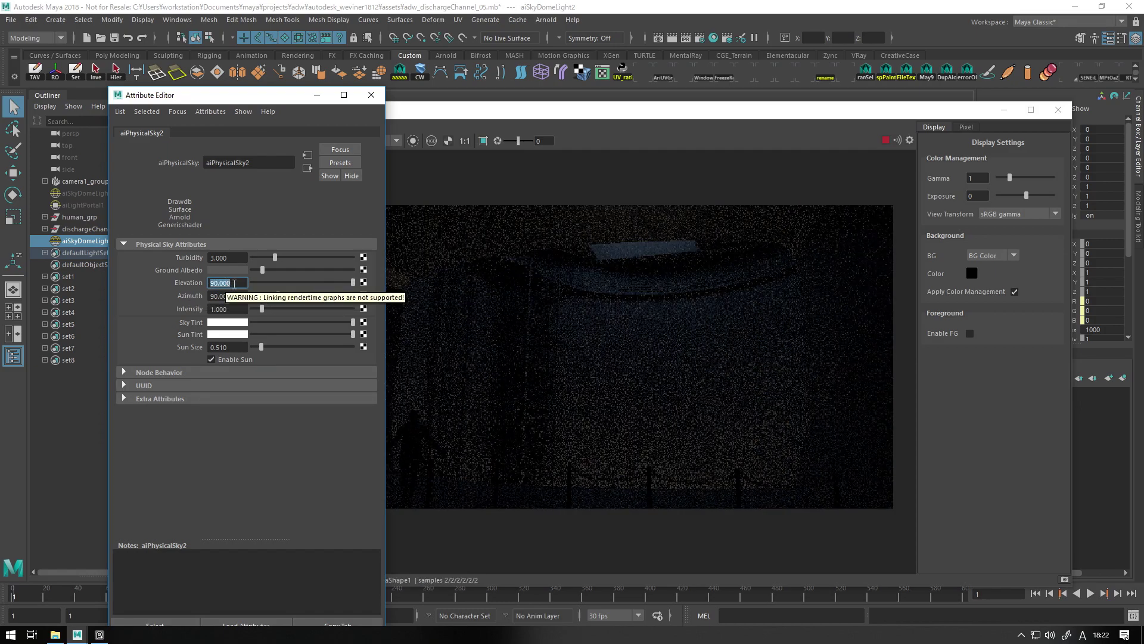
# Step: Try lower sun Elevation values of 0, 20 and 30
pyautogui.write('0')
pyautogui.press('Return')
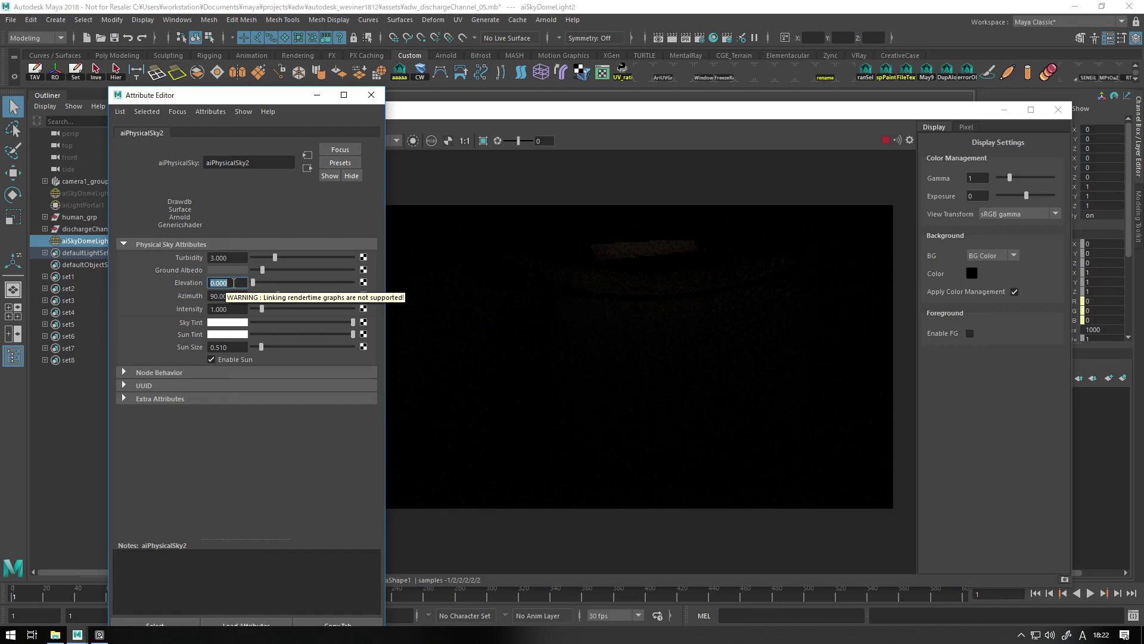
pyautogui.write('20')
pyautogui.press('Return')
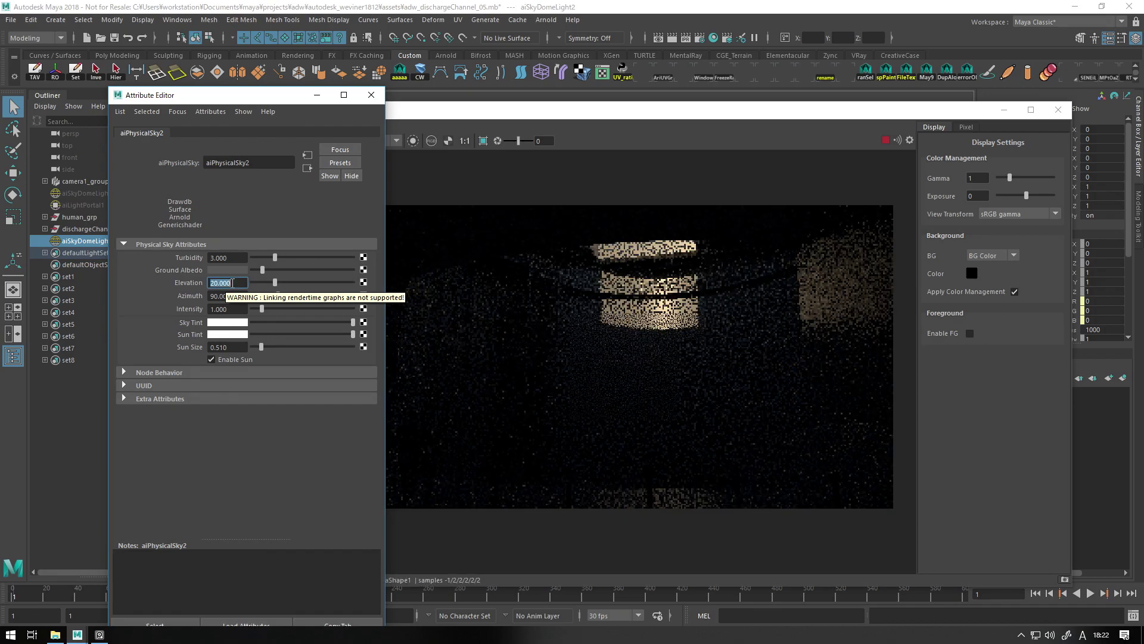
pyautogui.write('30')
pyautogui.press('Return')
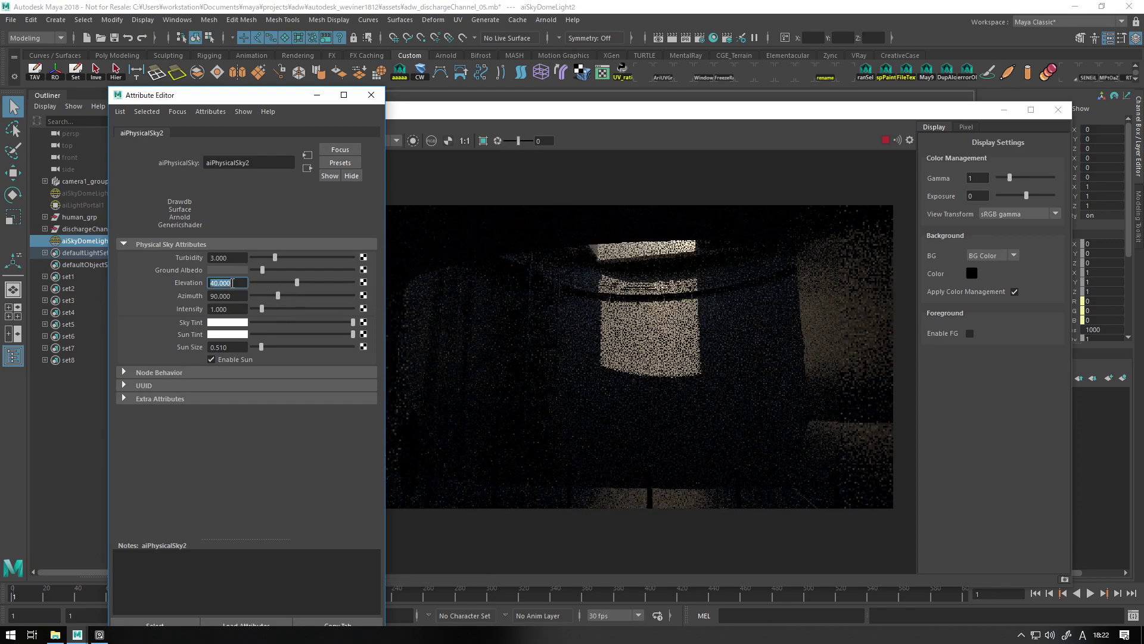
# Step: Settle Elevation at 40 and swing Azimuth from 100 to 110
pyautogui.write('40')
pyautogui.press('Return')
pyautogui.click(229, 296)
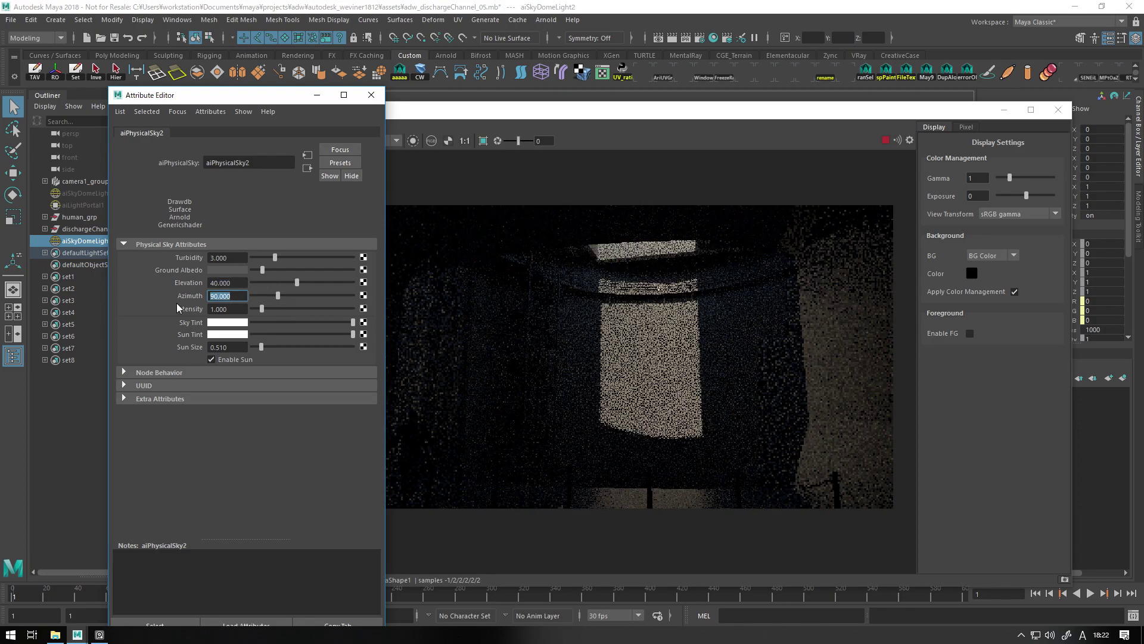
pyautogui.write('100')
pyautogui.press('Return')
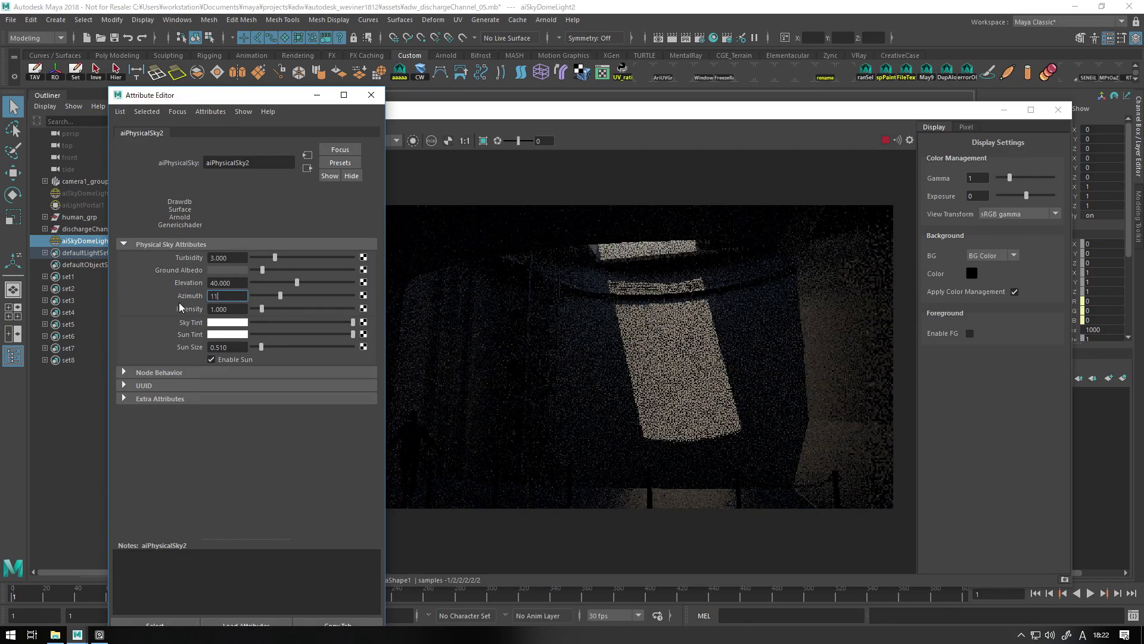
pyautogui.write('110')
pyautogui.press('Return')
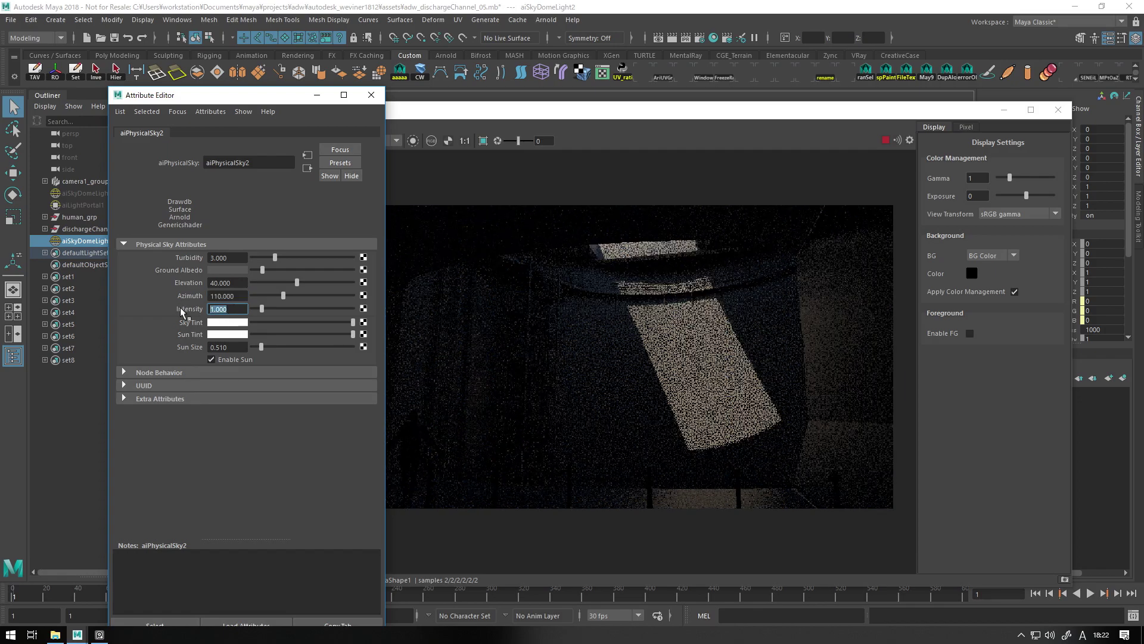
# Step: Try Intensity 3 and 20, settle on 10, and move the Attribute Editor off the render
pyautogui.write('3')
pyautogui.press('Return')
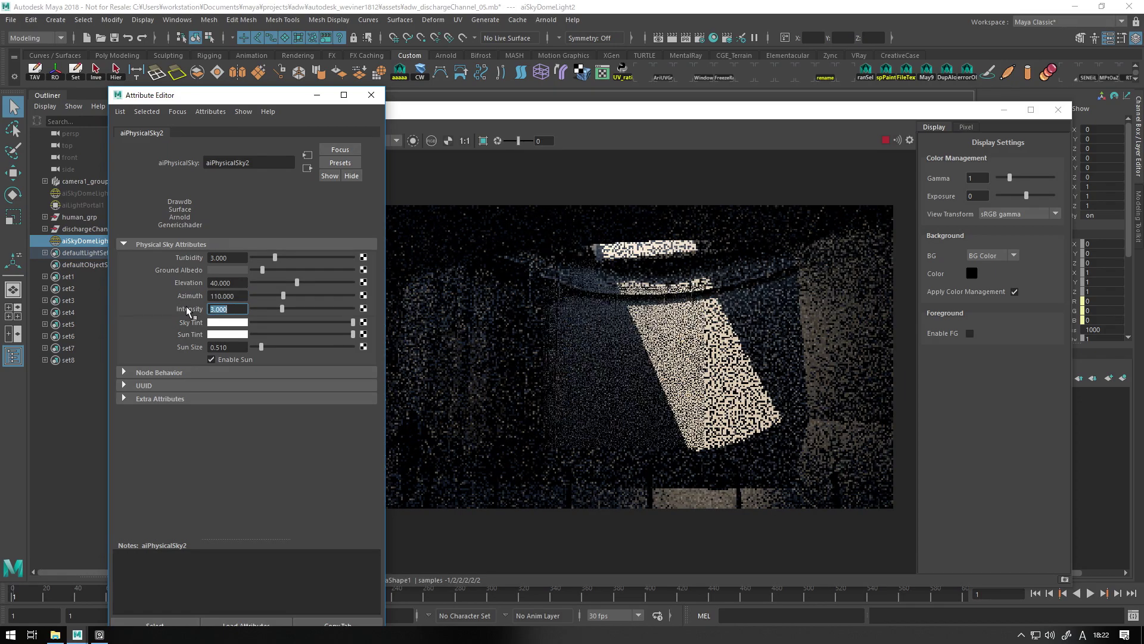
pyautogui.write('20')
pyautogui.press('Return')
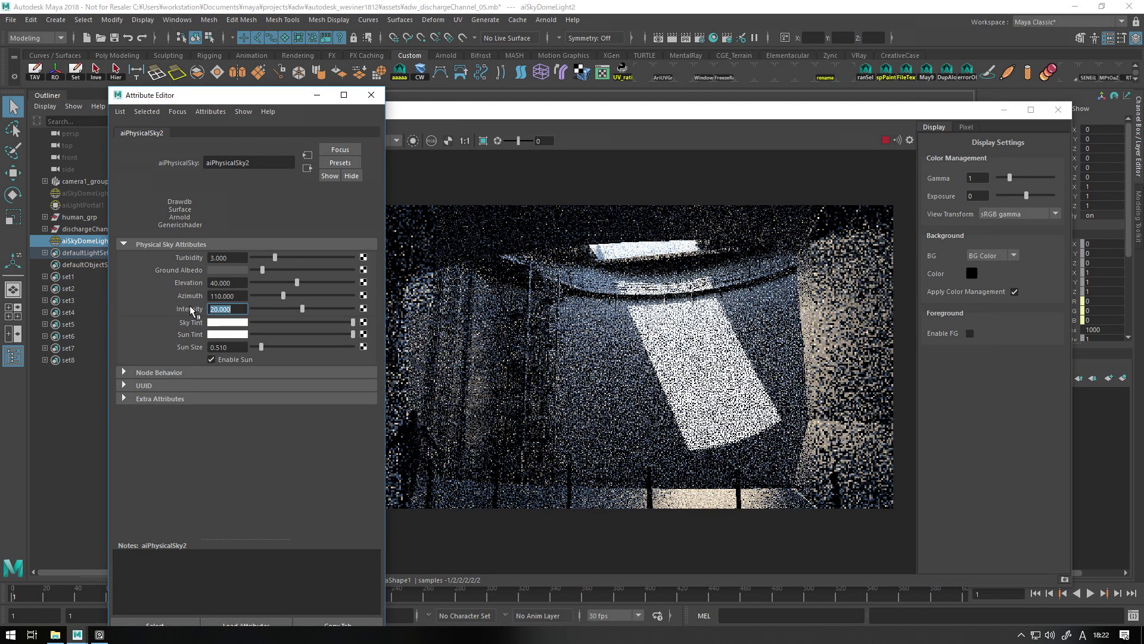
pyautogui.write('100')
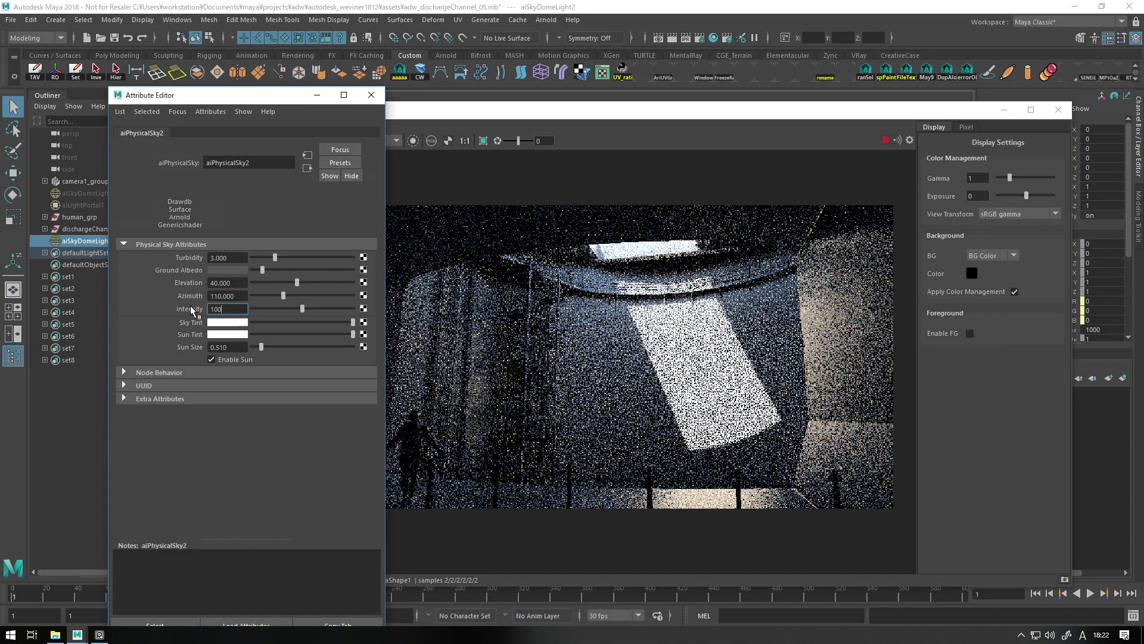
pyautogui.press('BackSpace')
pyautogui.press('Return')
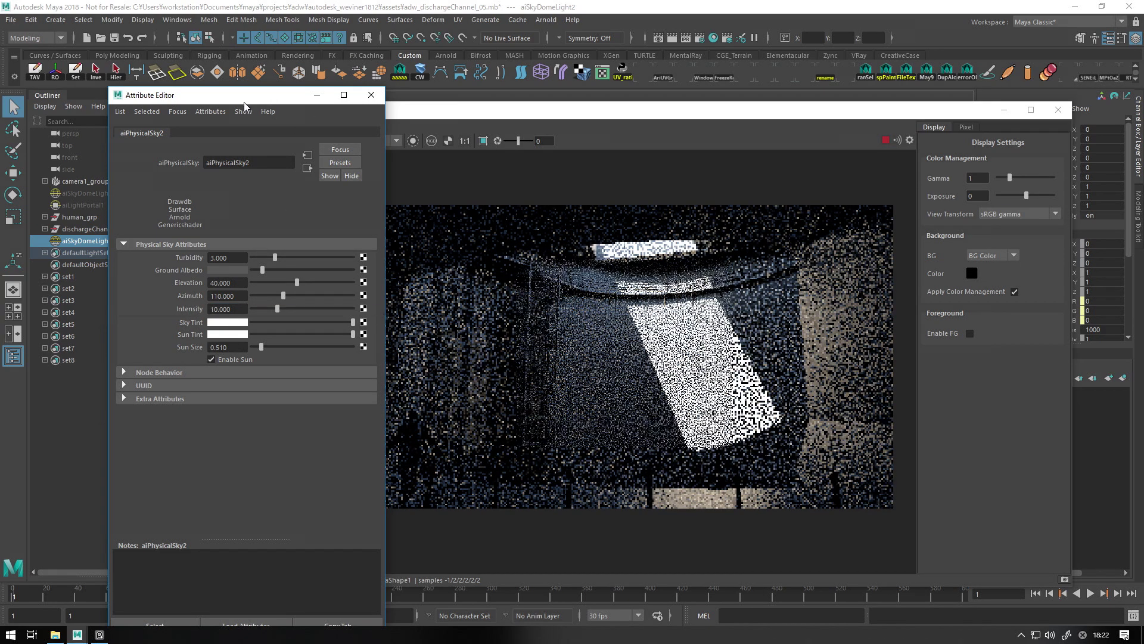
pyautogui.moveTo(269, 102); pyautogui.dragTo(219, 110)
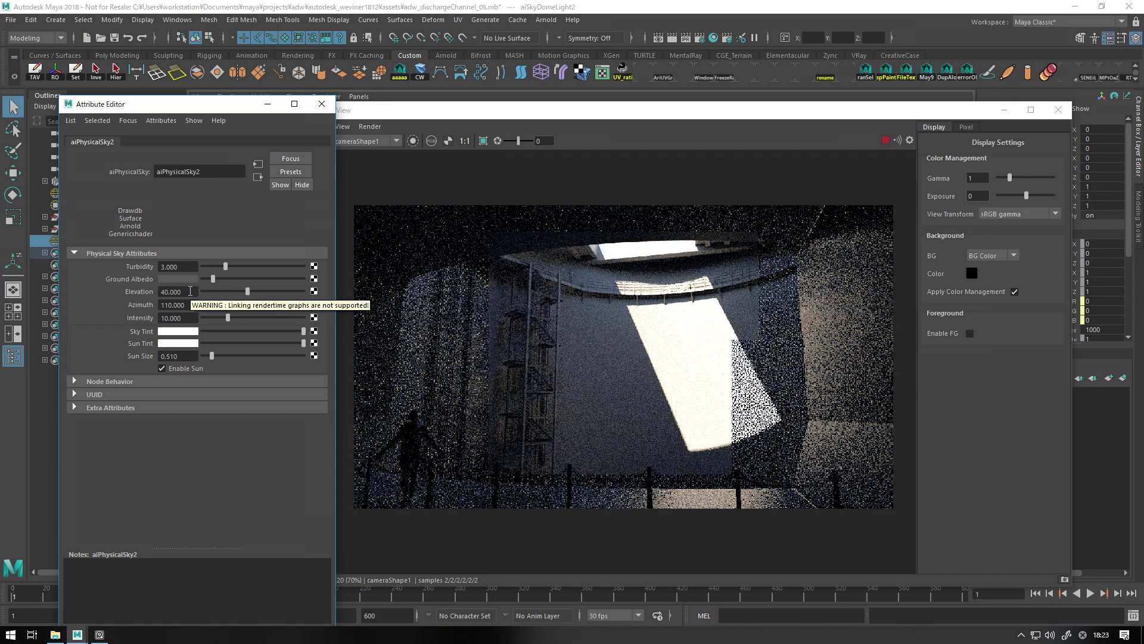
# Step: Close the aiPhysicalSky2 Attribute Editor window
pyautogui.click(322, 105)
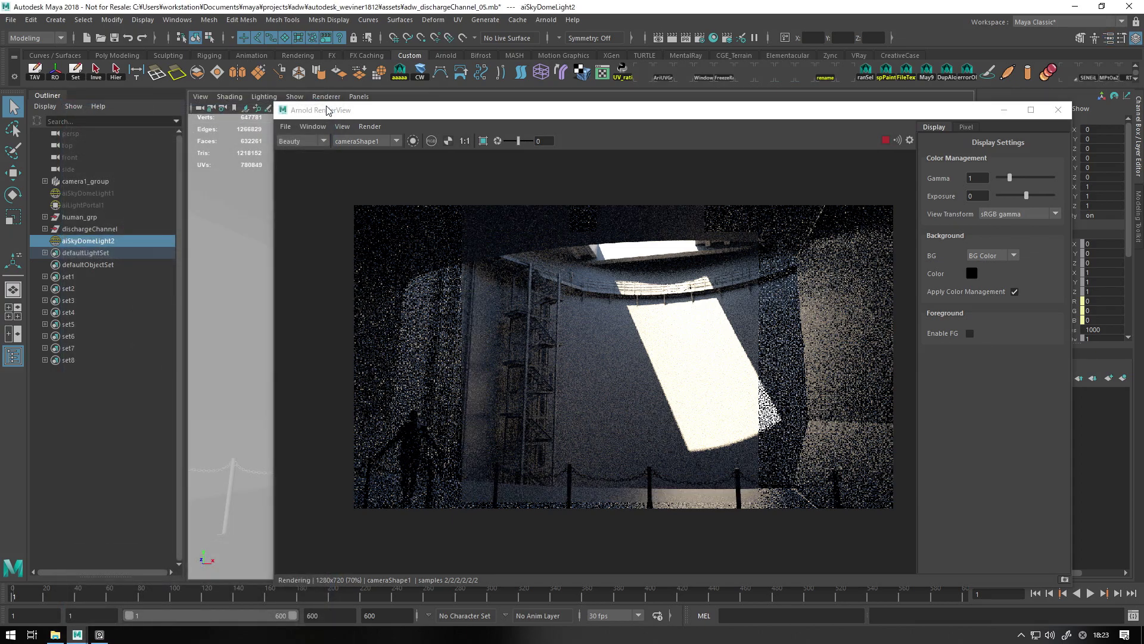